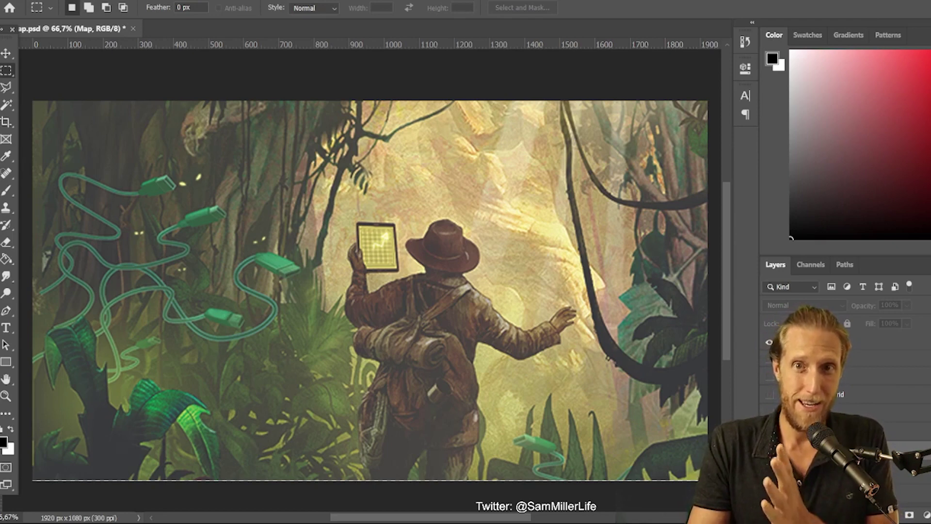
Add the blank parchment map and the town plaza picture, scaling the picture to about 39% near the map's centre.
key(ctrl+v)
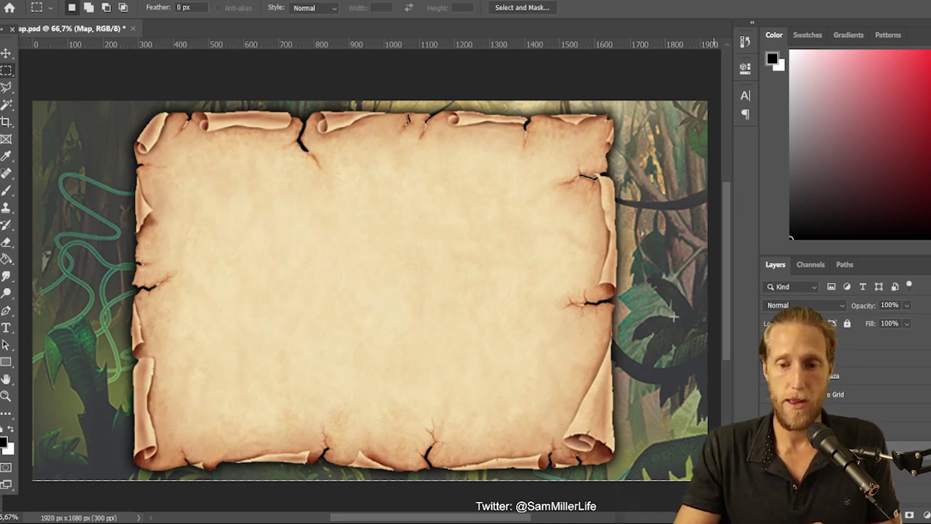
key(ctrl+v)
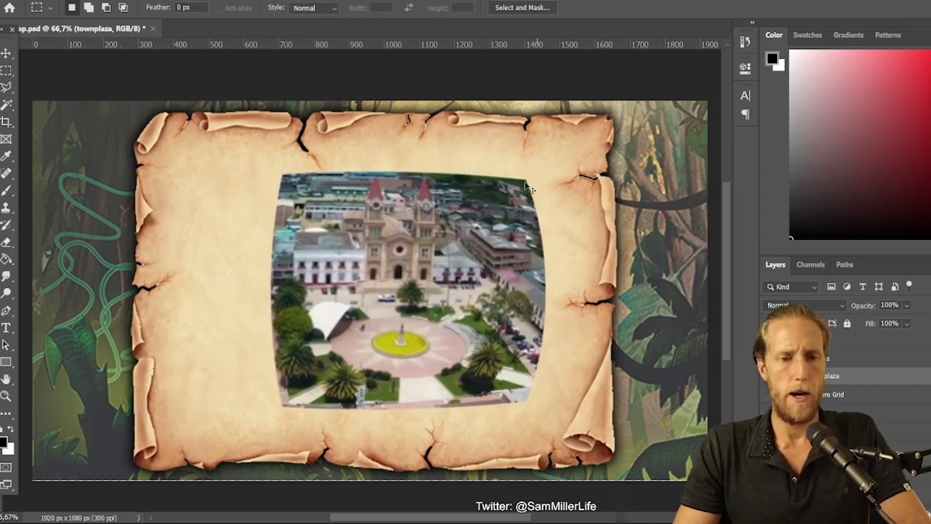
key(ctrl+t)
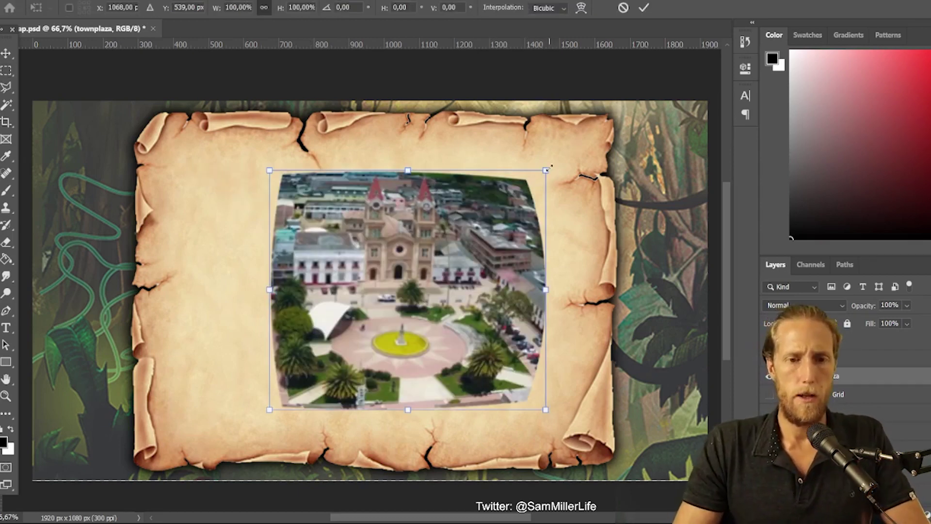
drag(547, 166, 417, 299)
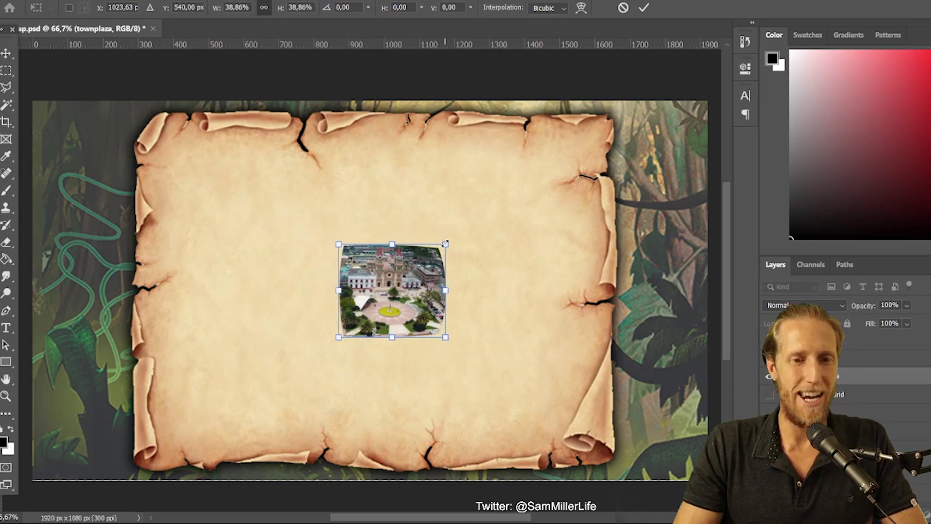
key(Return)
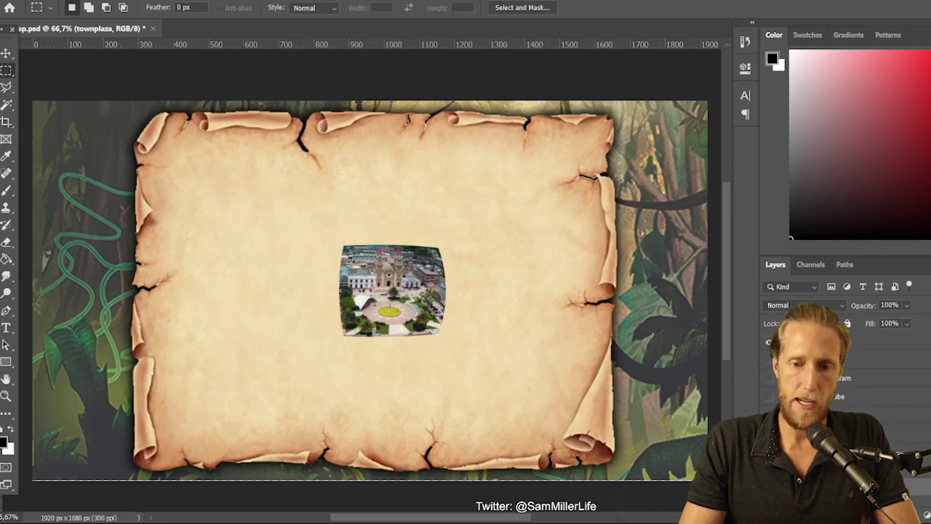
Show the facebook logo and place it just under the lower-right corner of the town plaza picture.
click(883, 414)
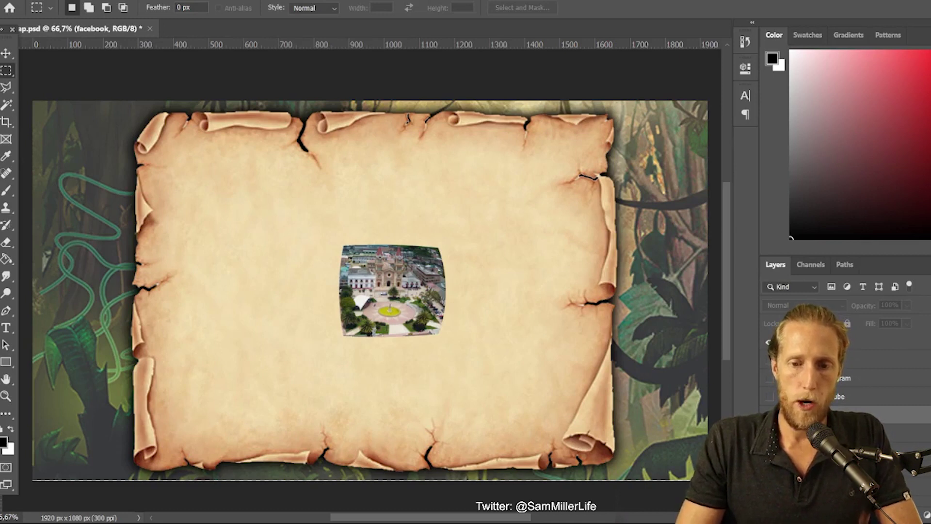
click(769, 415)
click(6, 53)
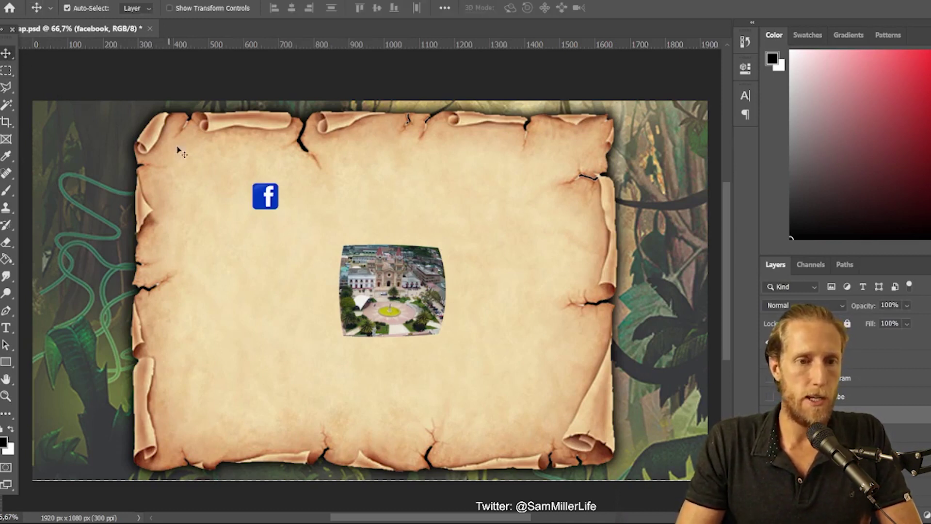
drag(281, 206, 430, 349)
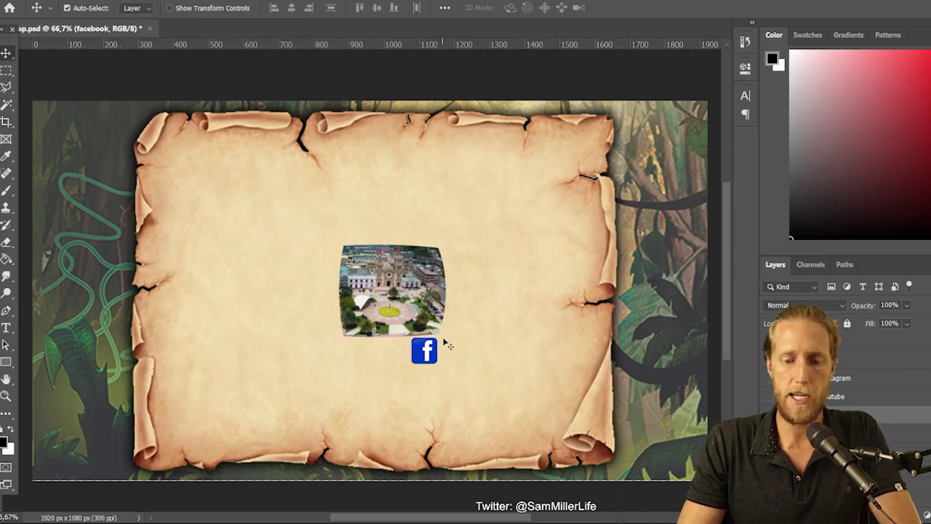
key(Up)
key(Up)
key(Up)
key(Up)
key(Up)
key(Up)
key(Up)
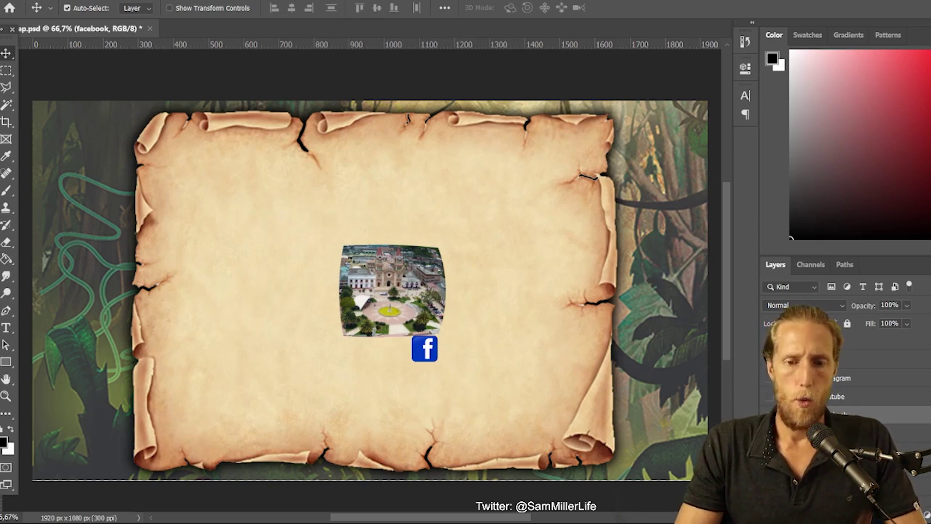
Show the LinkedIn logo, place it against the plaza picture's right edge and scale it to about 114%.
click(768, 359)
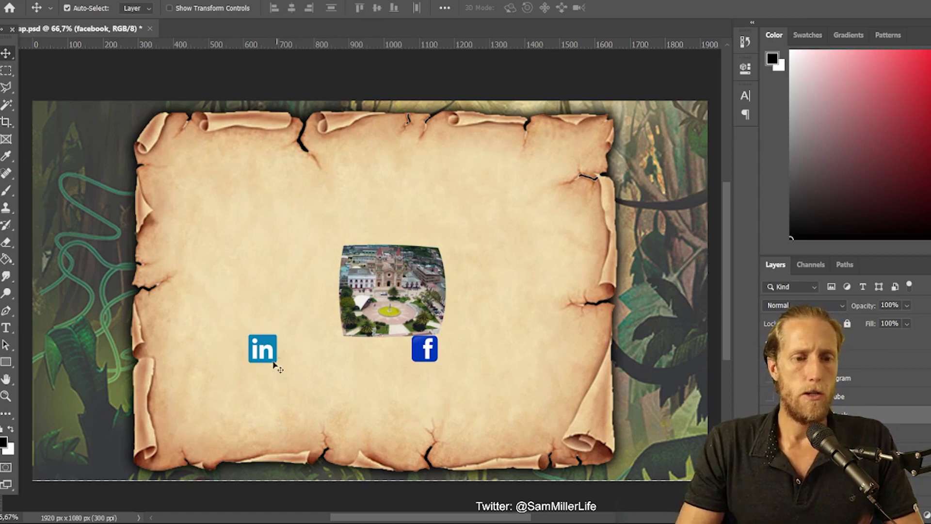
drag(266, 351, 361, 352)
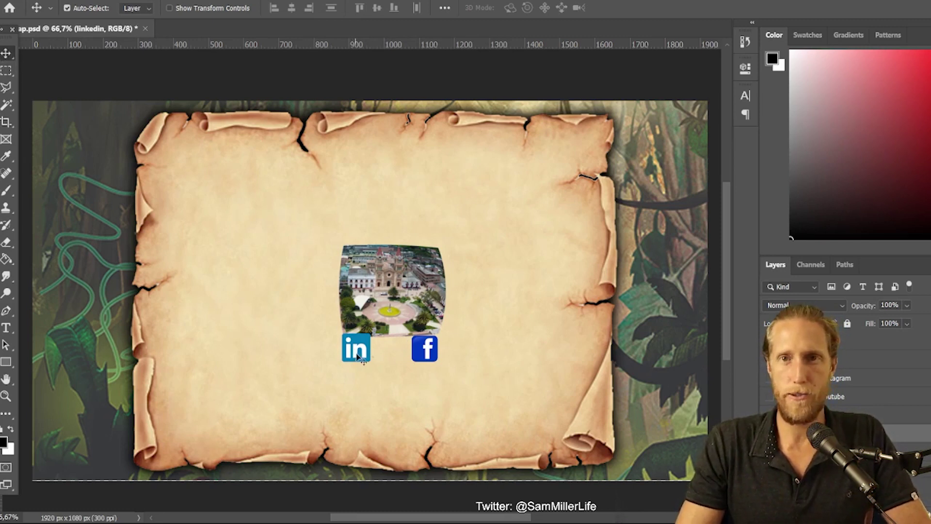
drag(358, 350, 457, 295)
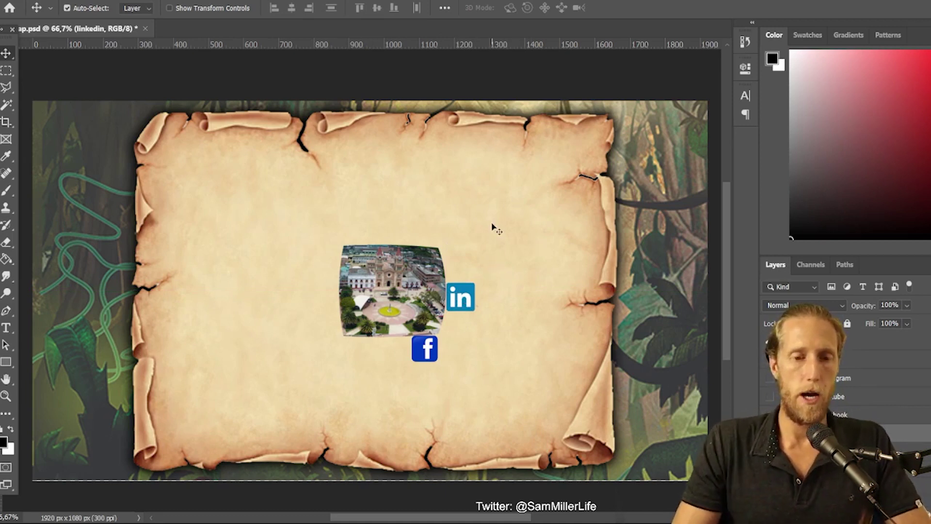
key(ctrl+t)
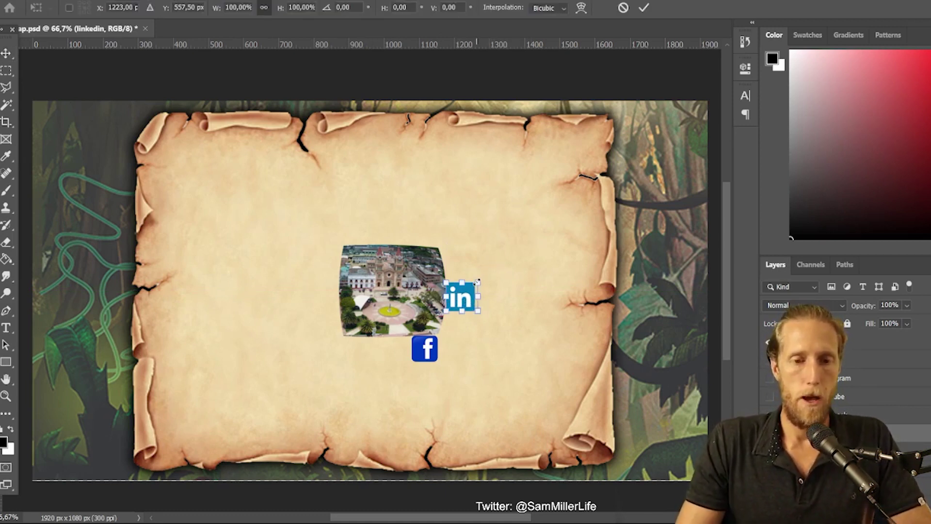
drag(478, 282, 466, 262)
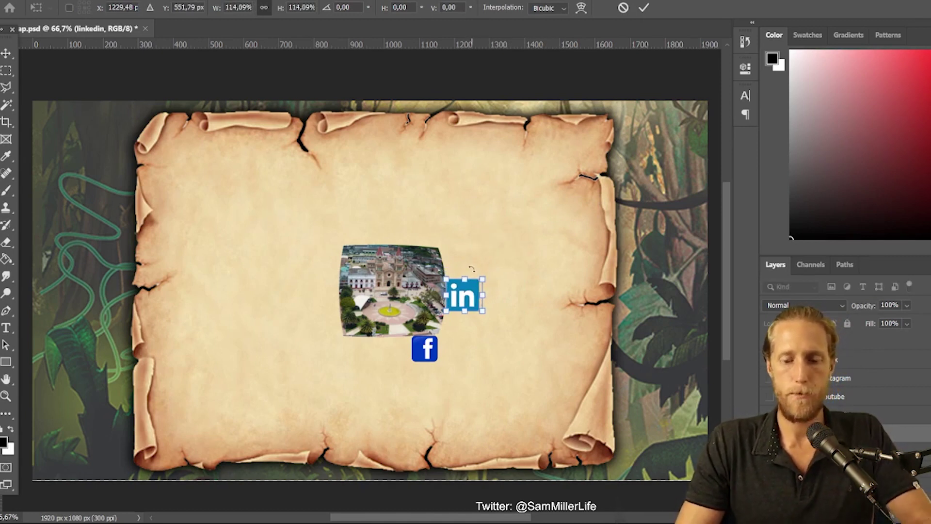
key(Return)
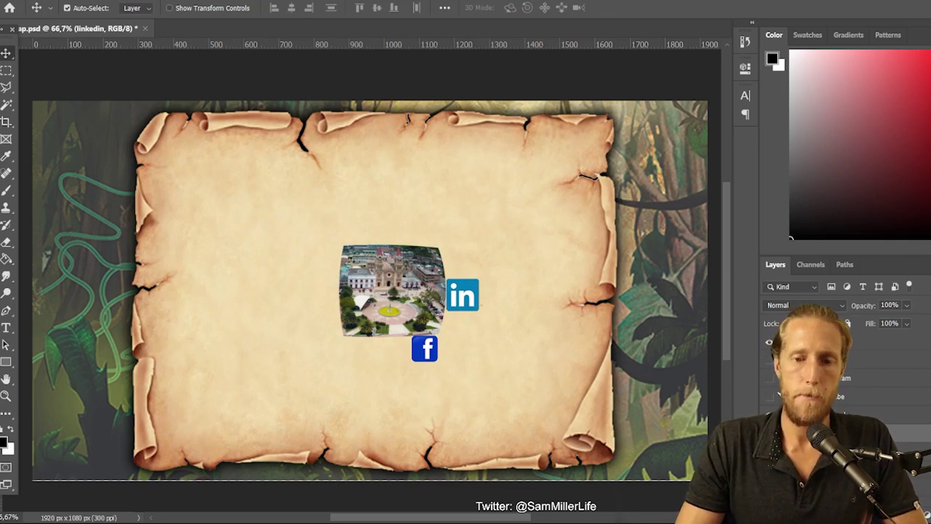
Place the Twitter logo on the left part of the plaza picture and scale it to about 69%.
drag(262, 414, 273, 331)
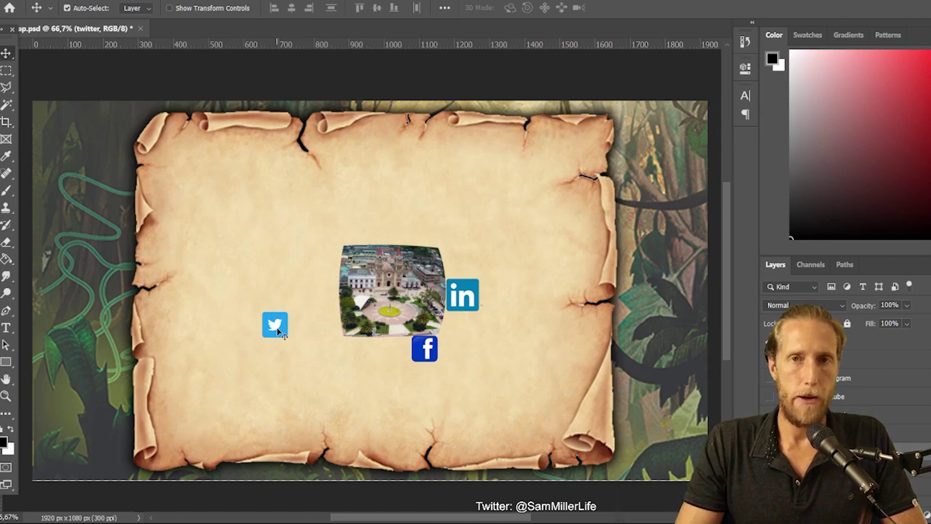
drag(279, 329, 304, 327)
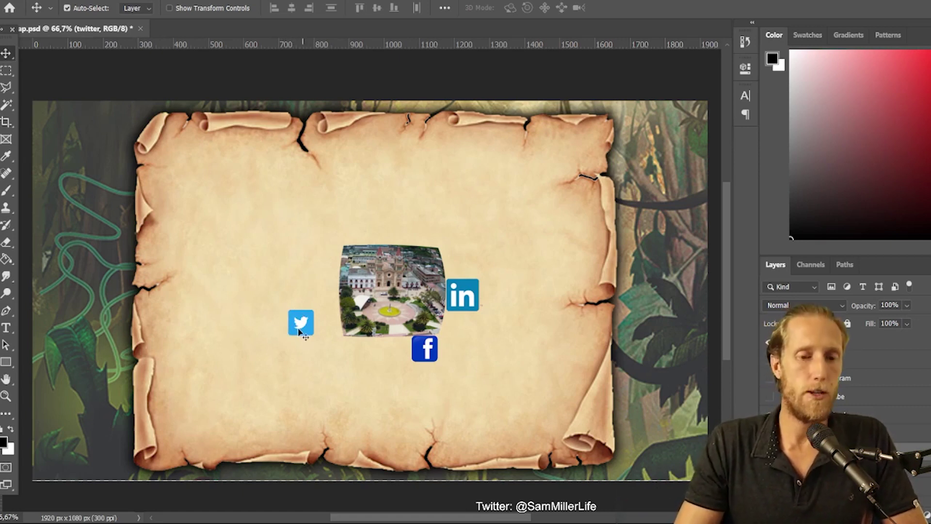
drag(301, 331, 416, 317)
key(ctrl+t)
drag(420, 292, 363, 298)
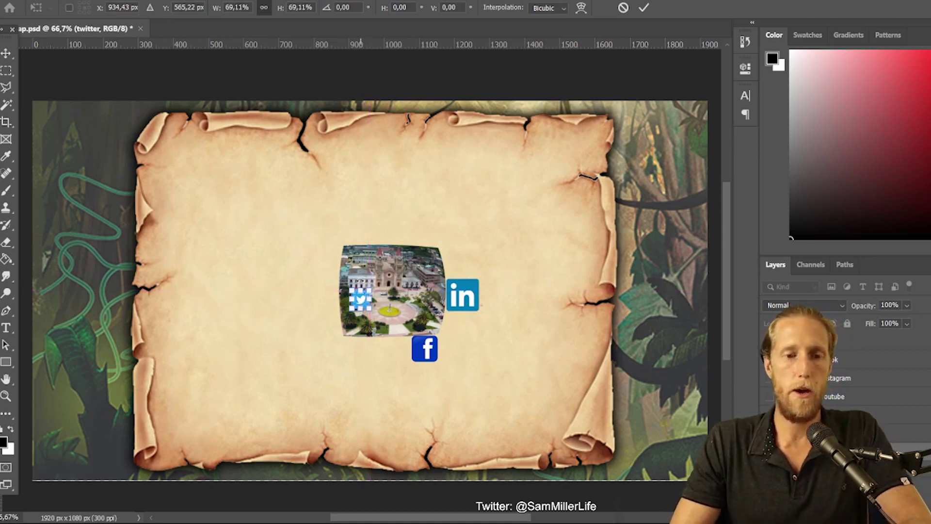
key(Return)
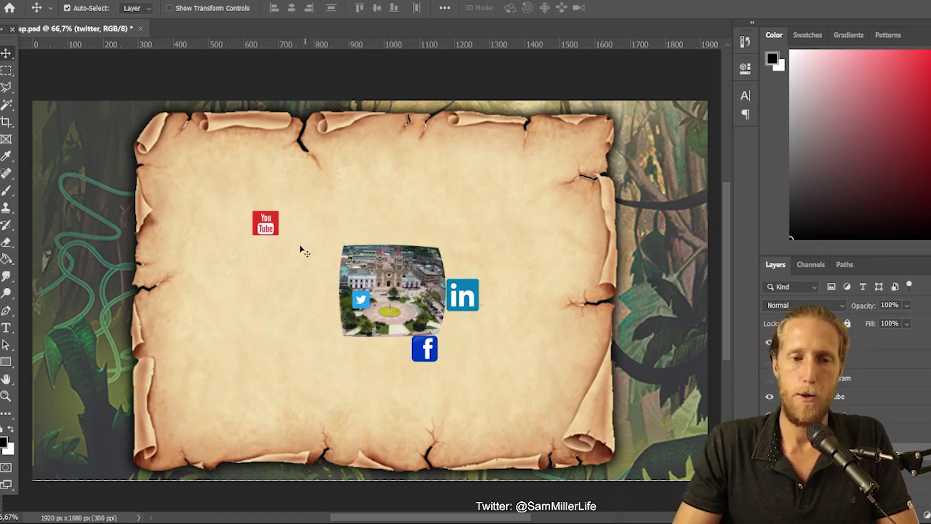
Place the YouTube logo beside the plaza picture's lower-left corner and send its layer one level backward.
ctrl+click(270, 224)
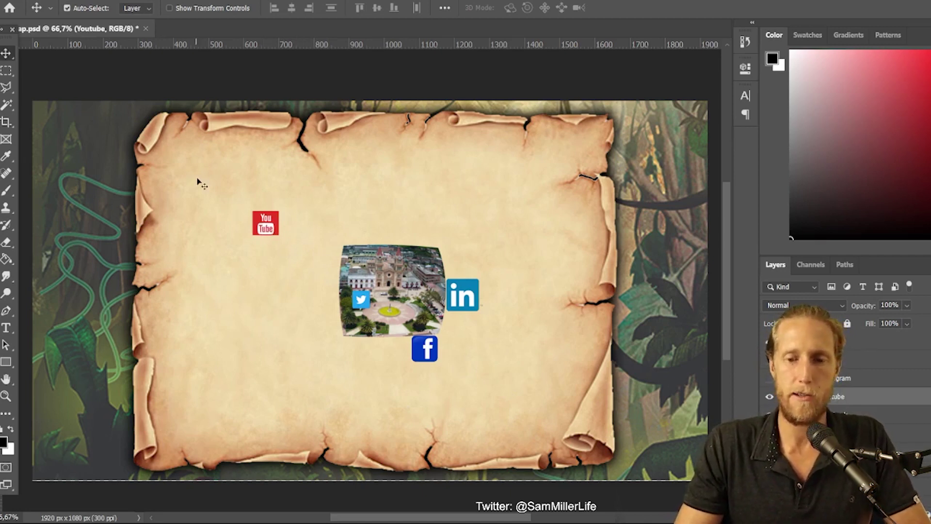
drag(267, 224, 326, 331)
key(ctrl+[)
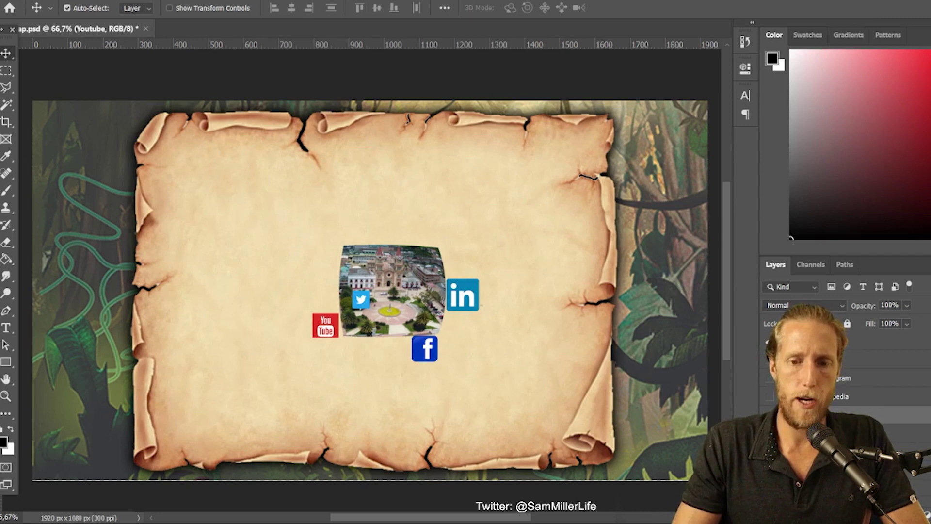
Show the TikTok logo, place it directly above the YouTube logo and enlarge it slightly.
click(873, 359)
click(769, 359)
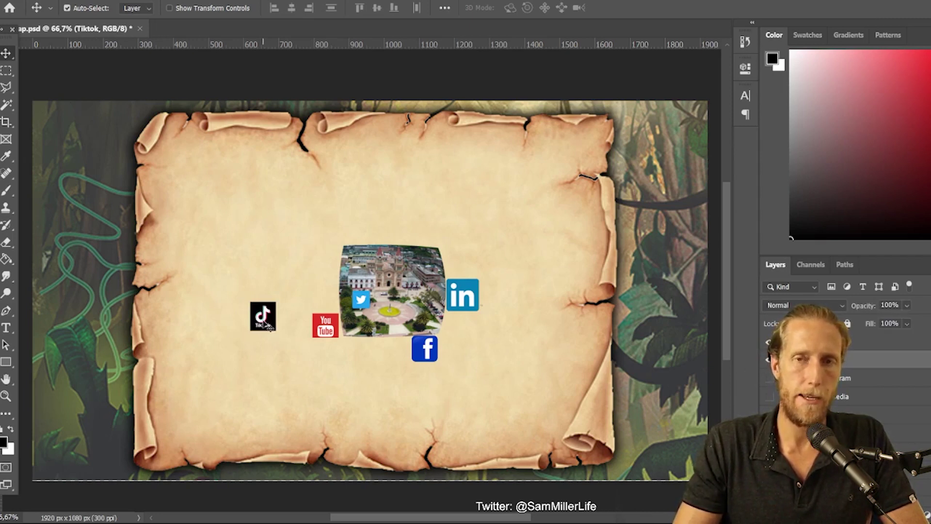
drag(269, 327, 324, 305)
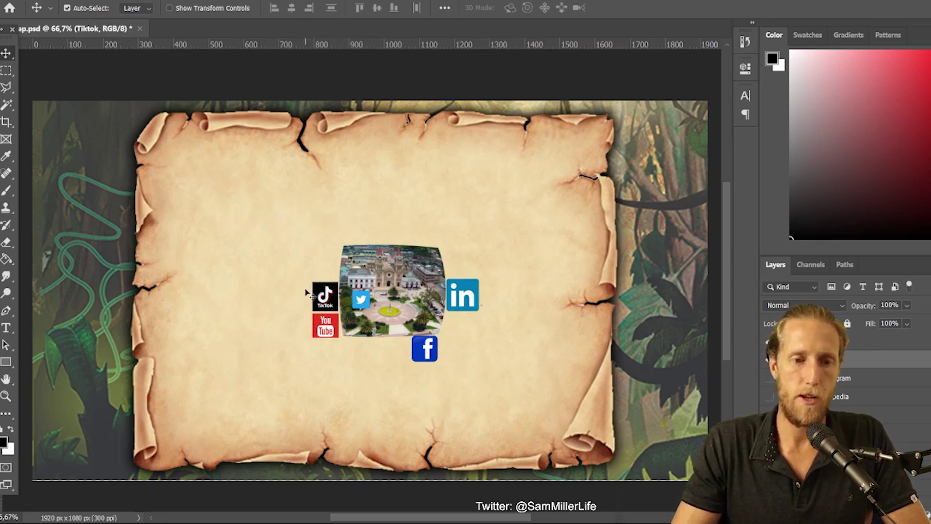
key(ctrl)
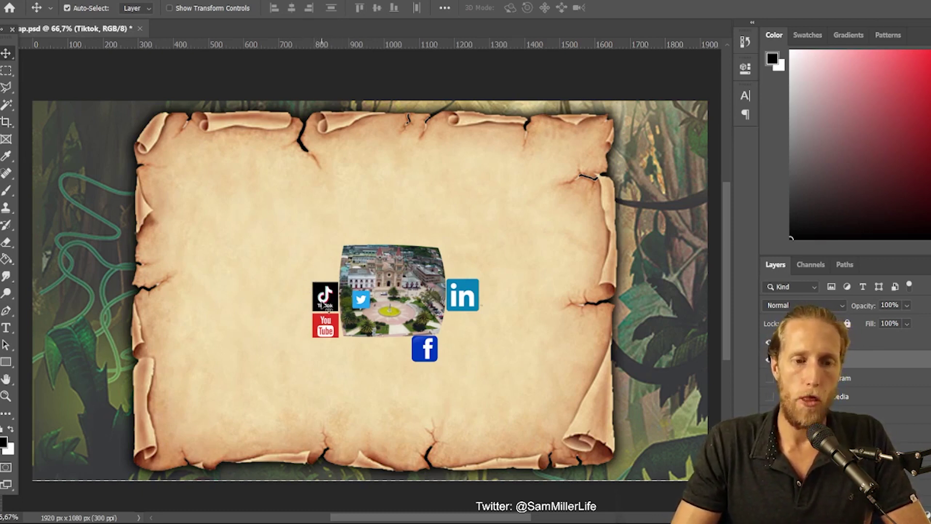
key(ctrl+t)
drag(312, 282, 299, 269)
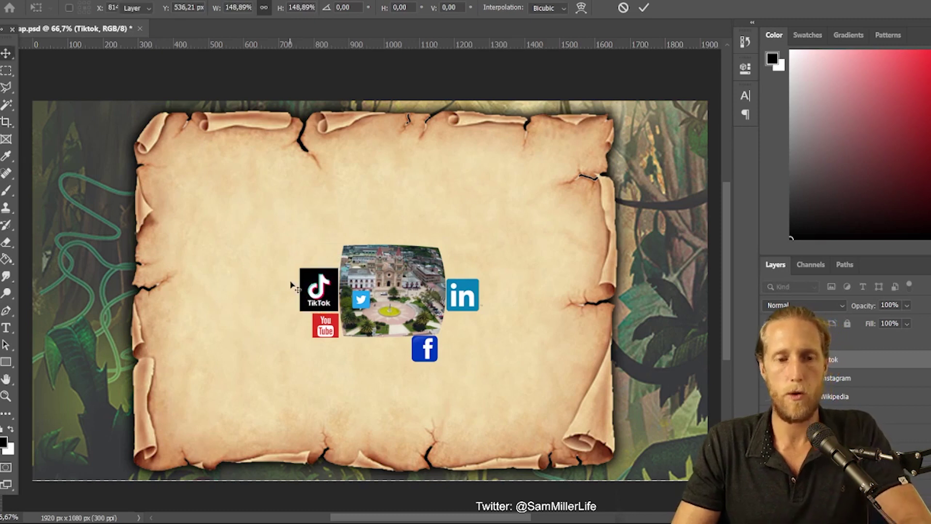
key(Return)
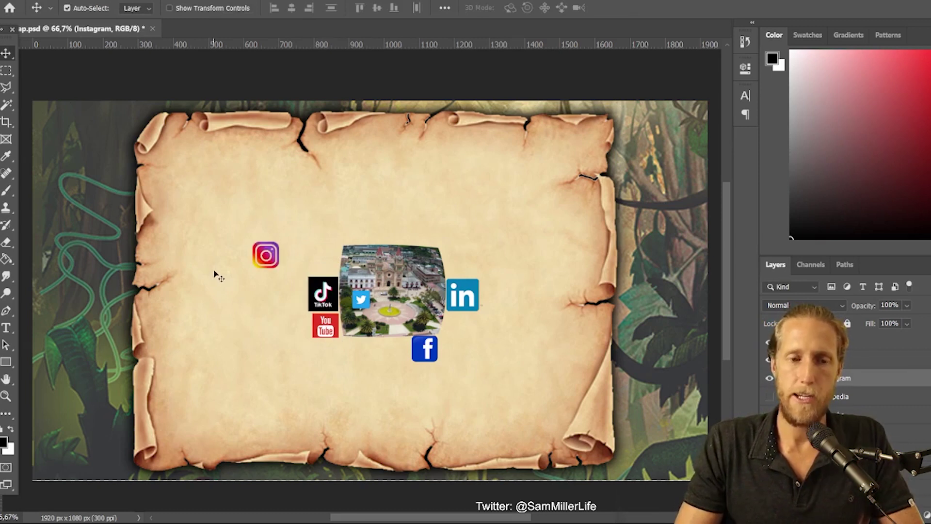
Enlarge the Instagram logo and place it close to the left of the TikTok and YouTube logos.
key(ctrl+t)
drag(279, 241, 289, 233)
drag(270, 264, 283, 313)
key(Return)
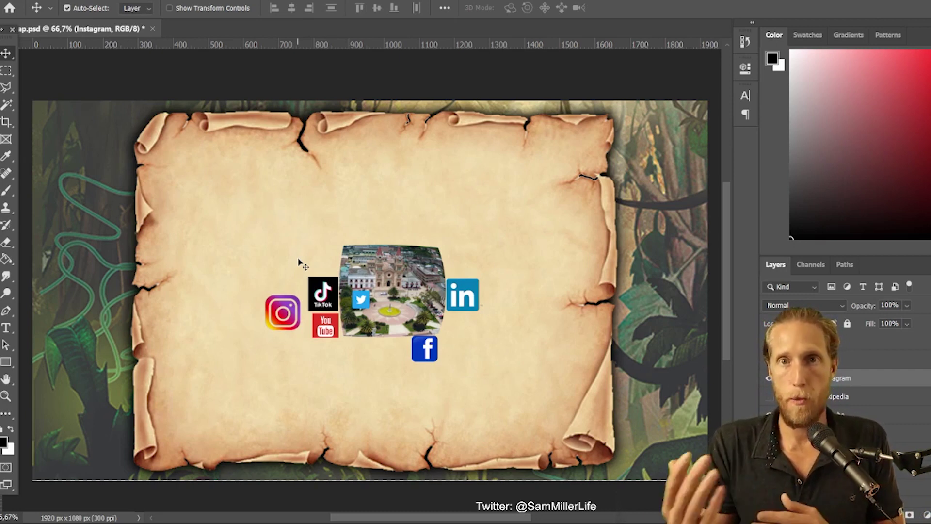
key(Right)
key(Right)
key(Right)
key(Right)
key(Right)
key(Right)
key(Right)
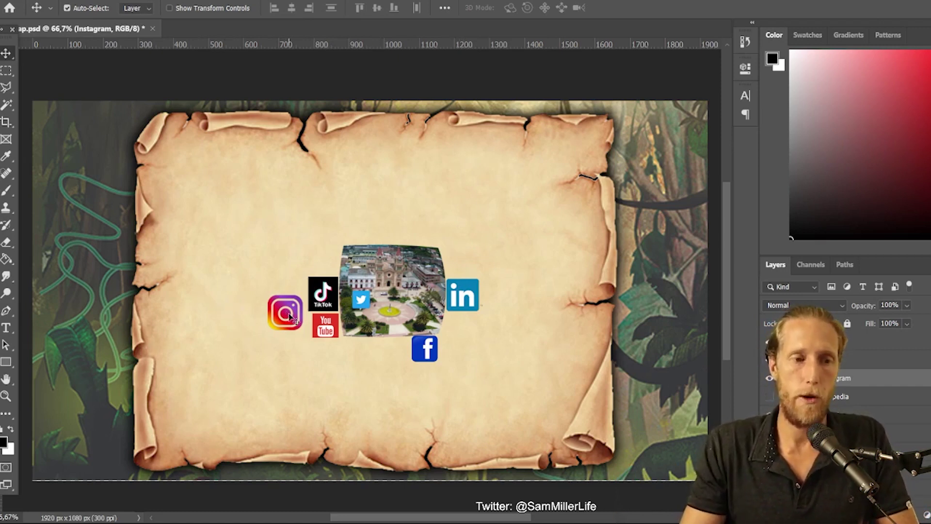
Switch to the browser and examine the MAU column in Search Engine Journal's table comparing the top 10 social media platforms.
key(ctrl+z)
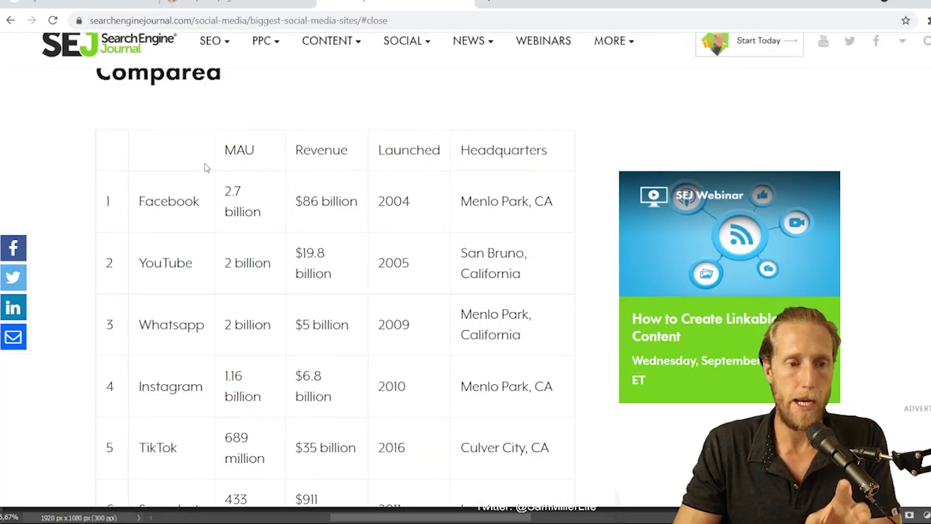
scroll(217, 168, up, 1)
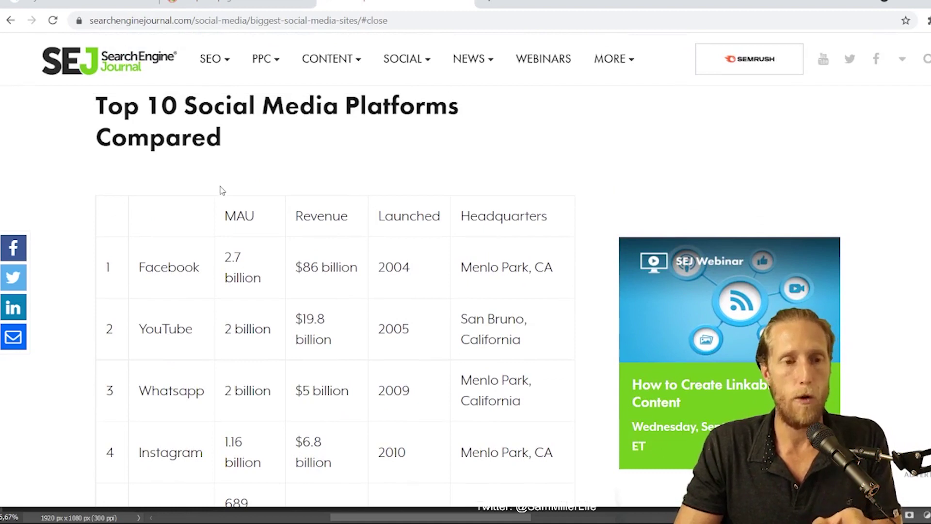
scroll(218, 197, down, 1)
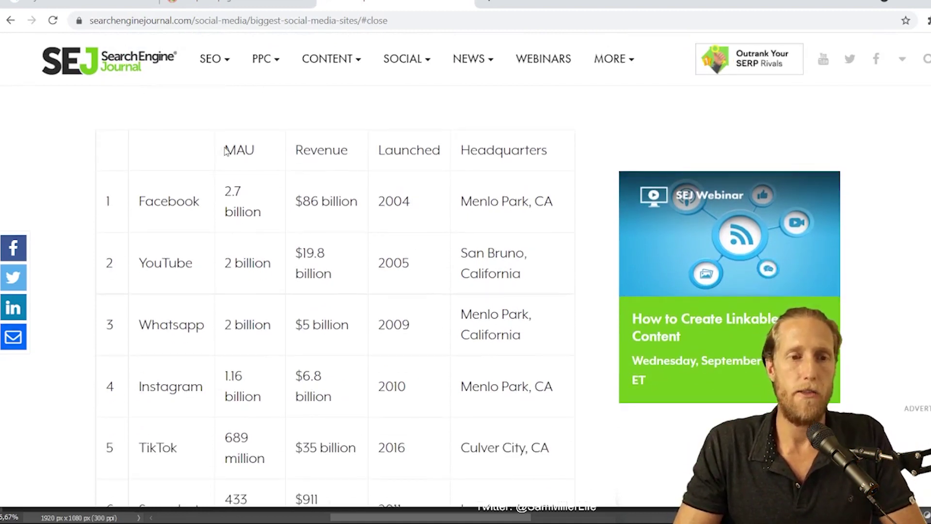
drag(223, 150, 257, 152)
scroll(258, 153, up, 1)
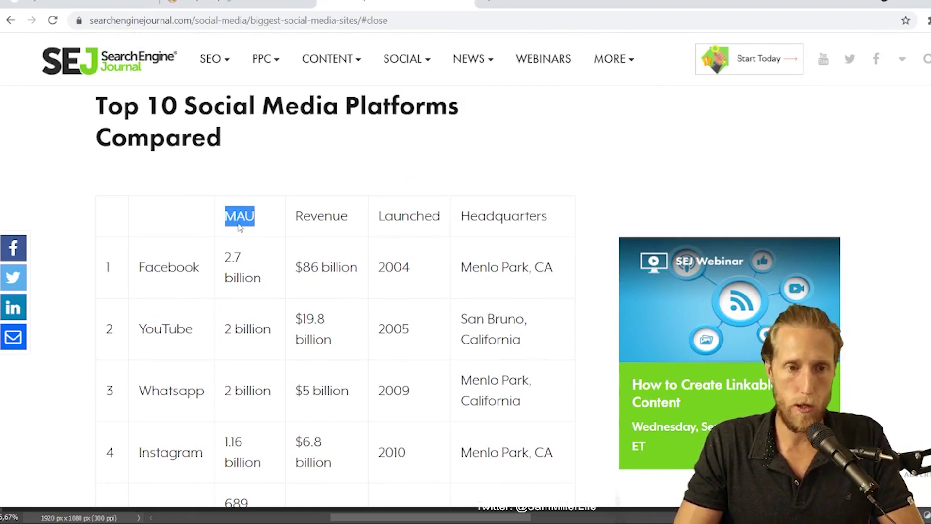
scroll(252, 236, down, 1)
click(249, 242)
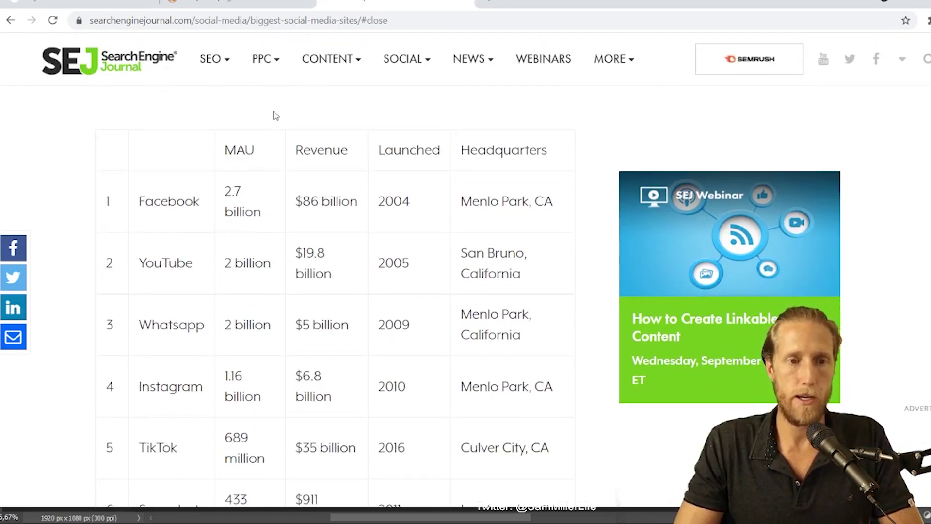
scroll(204, 188, down, 2)
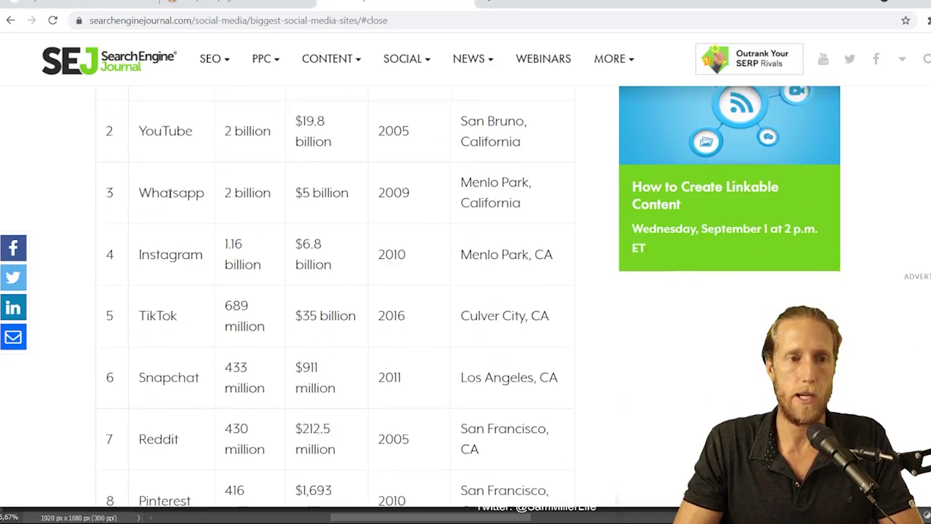
scroll(210, 185, up, 5)
scroll(233, 199, down, 3)
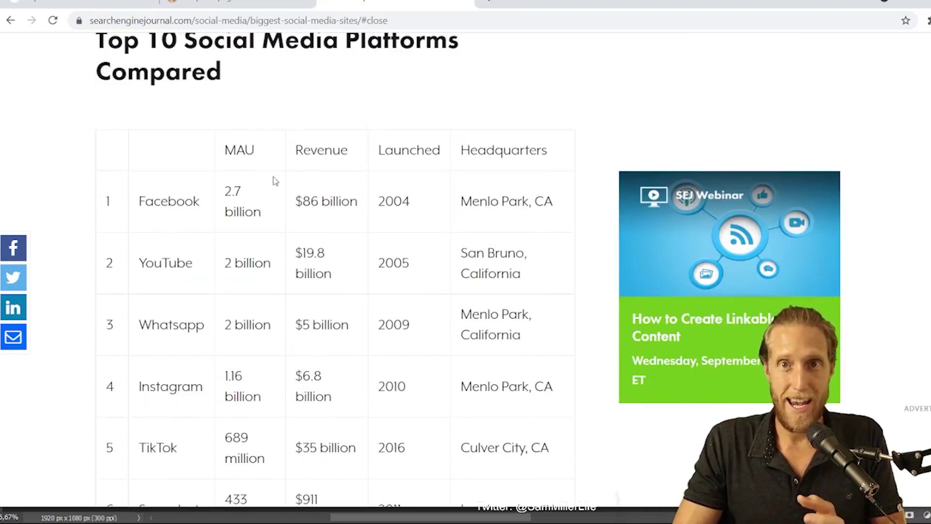
drag(138, 201, 187, 167)
click(290, 190)
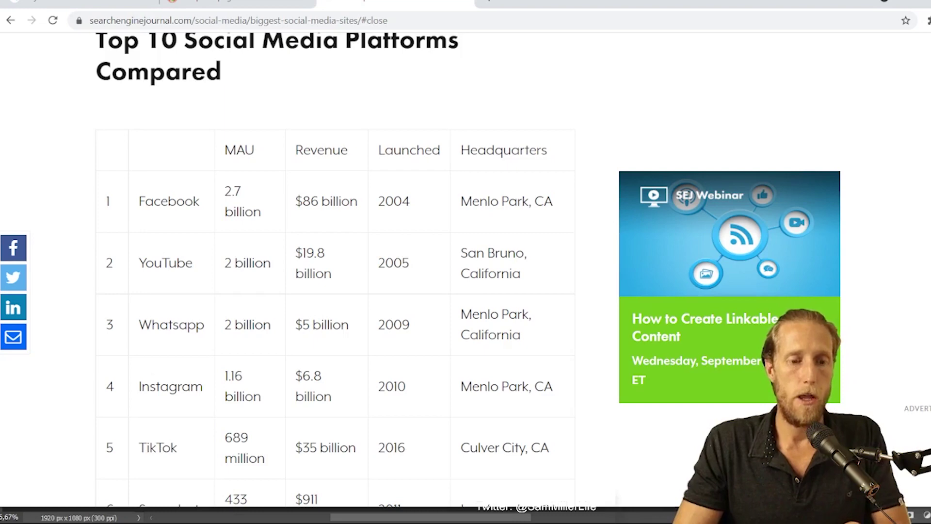
Switch back to Photoshop, show the lightning-bolt energy icon and shift it slightly left within the parchment's upper-right area.
key(alt+Tab)
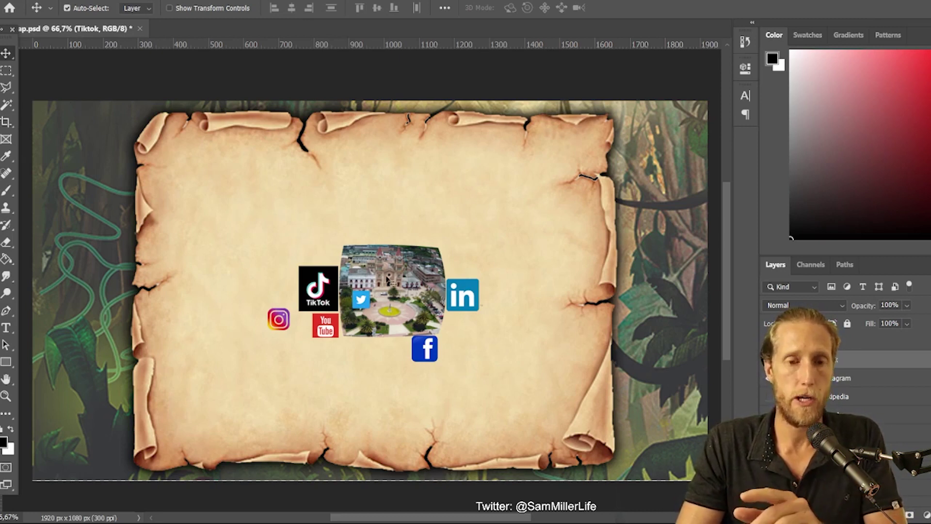
scroll(924, 416, down, 2)
scroll(924, 417, down, 2)
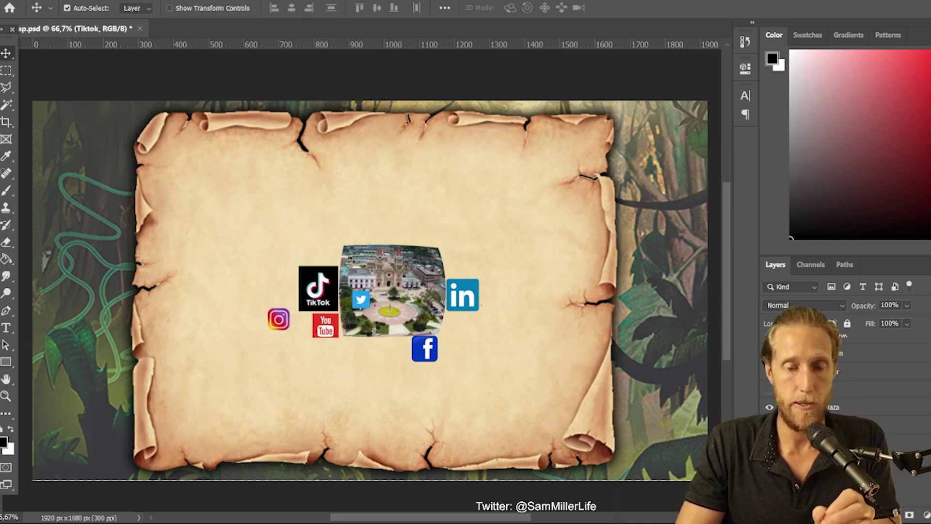
click(770, 371)
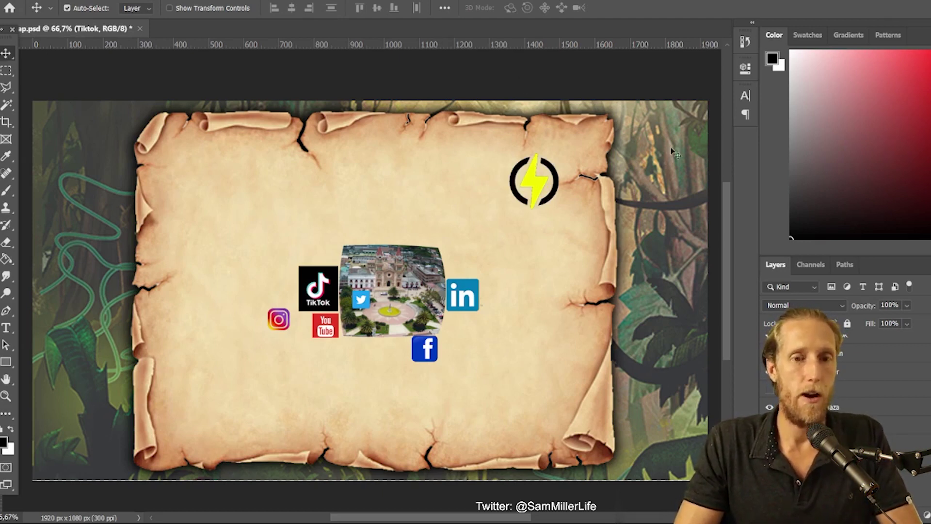
drag(535, 188, 515, 187)
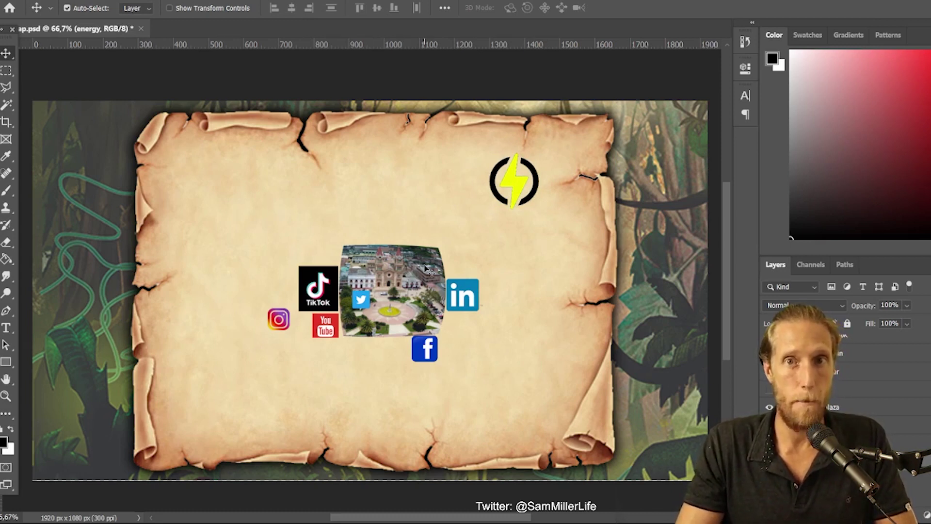
Place the Wikipedia logo just below the plaza picture, left of the Facebook logo, and scale it to about 84%.
scroll(891, 404, up, 2)
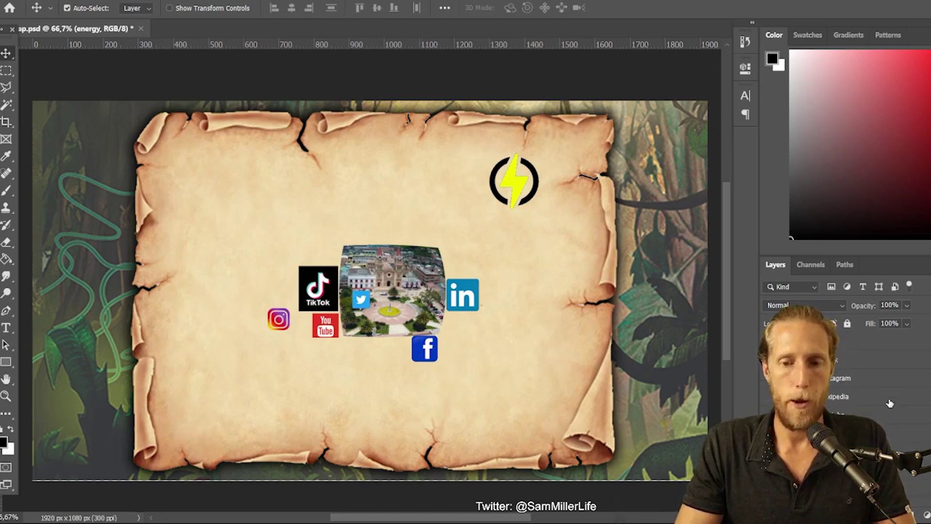
click(890, 397)
drag(398, 412, 370, 356)
key(ctrl+t)
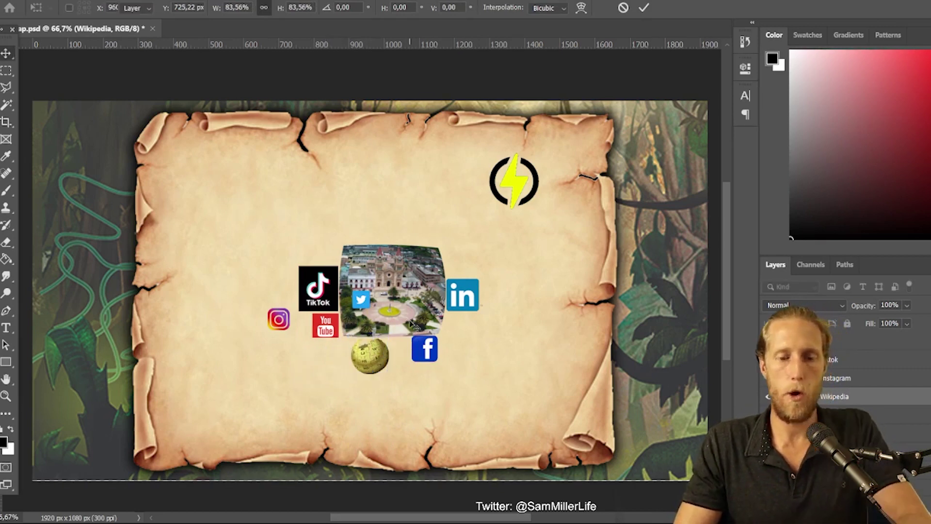
key(Return)
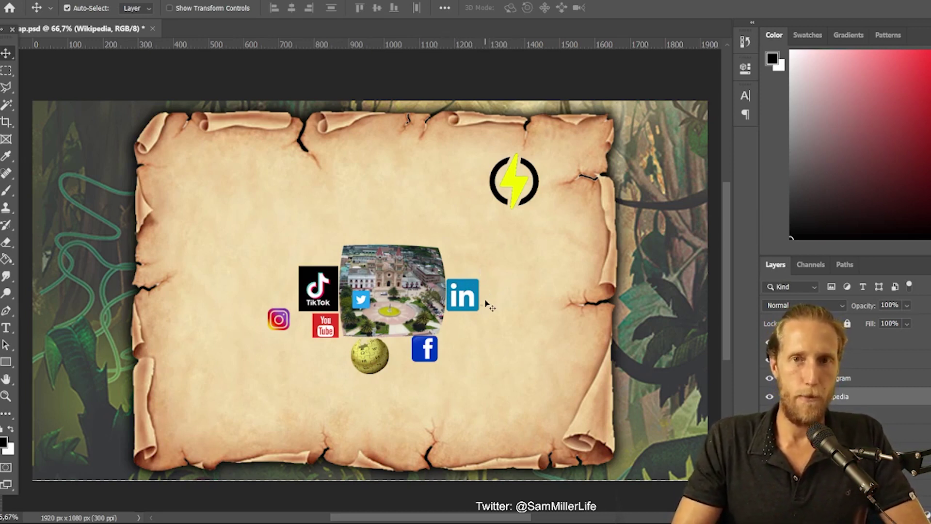
Show the WhatsApp and Gmail logos and move the WhatsApp logo out to the parchment's upper-left area.
scroll(895, 388, down, 3)
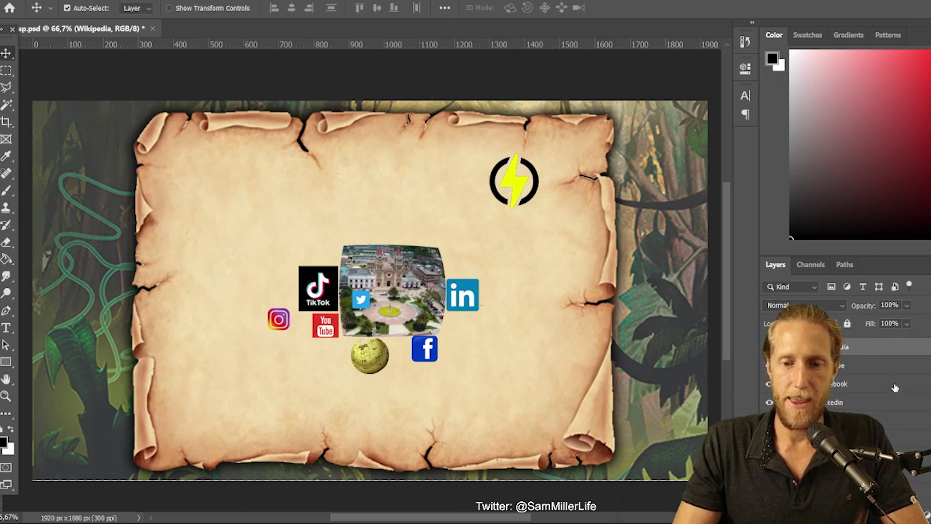
scroll(896, 388, down, 2)
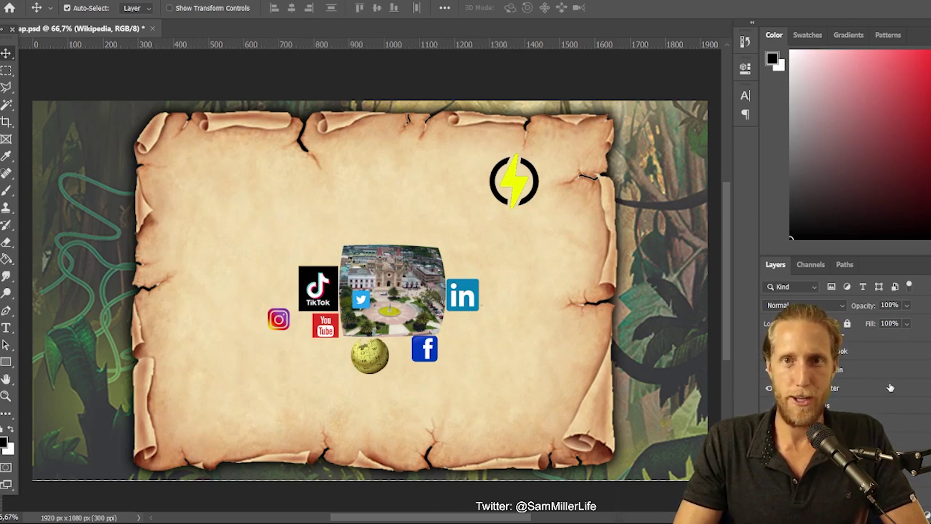
scroll(862, 384, up, 2)
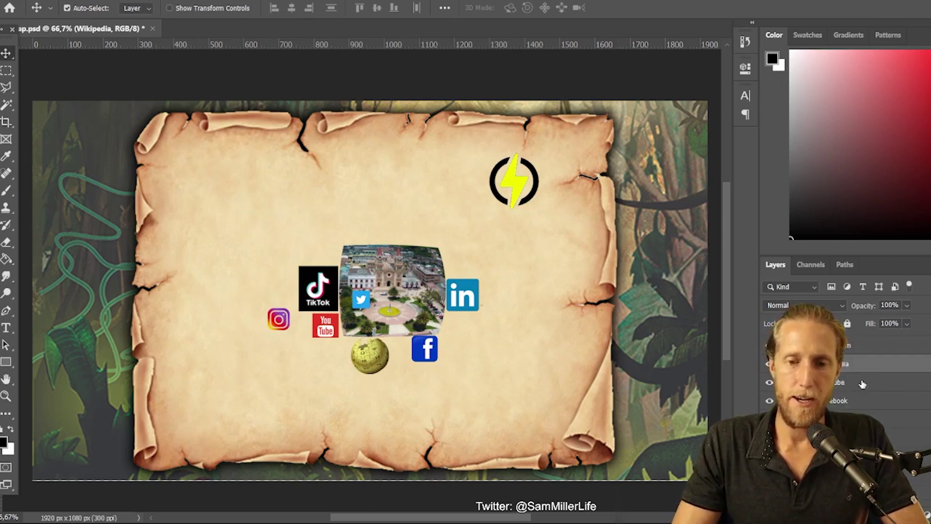
scroll(862, 384, up, 2)
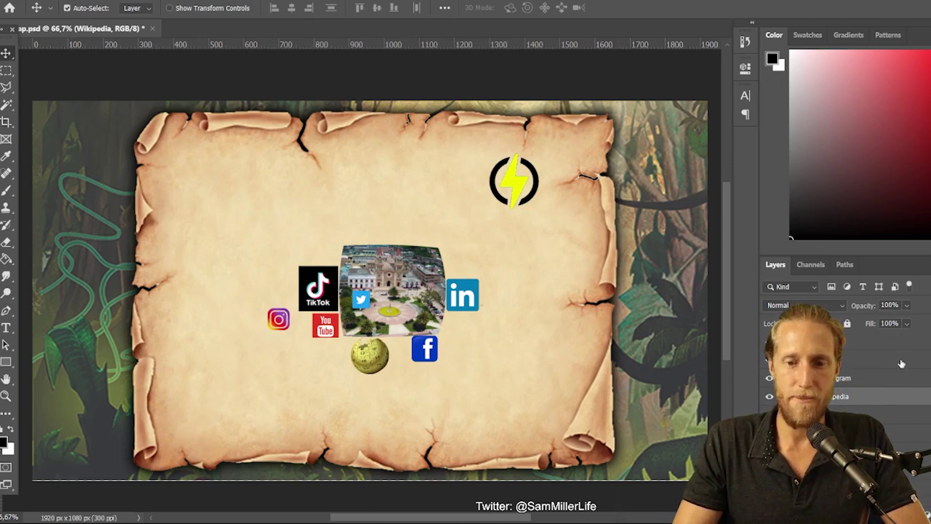
scroll(873, 371, down, 3)
click(771, 392)
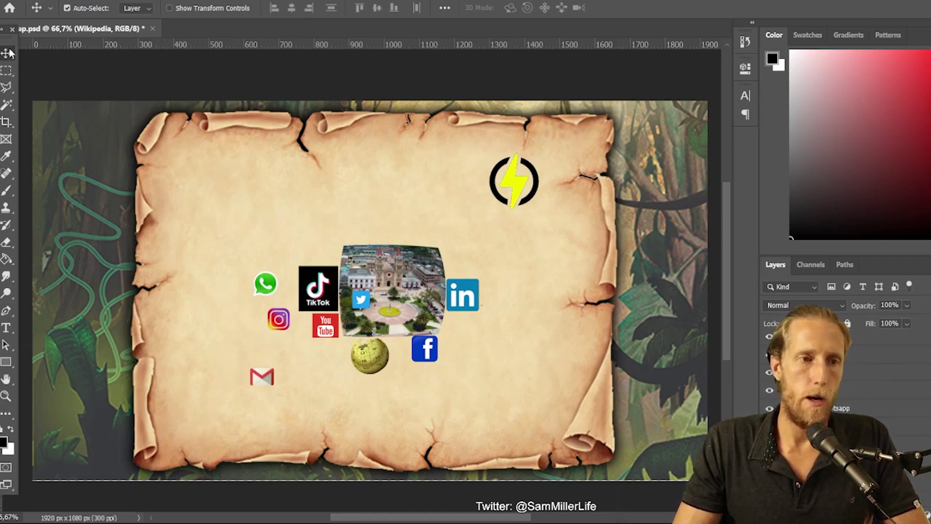
drag(275, 289, 226, 226)
Scale the Gmail logo to about 69% and place it on the right side of the plaza picture, near LinkedIn.
drag(256, 373, 429, 315)
key(ctrl+t)
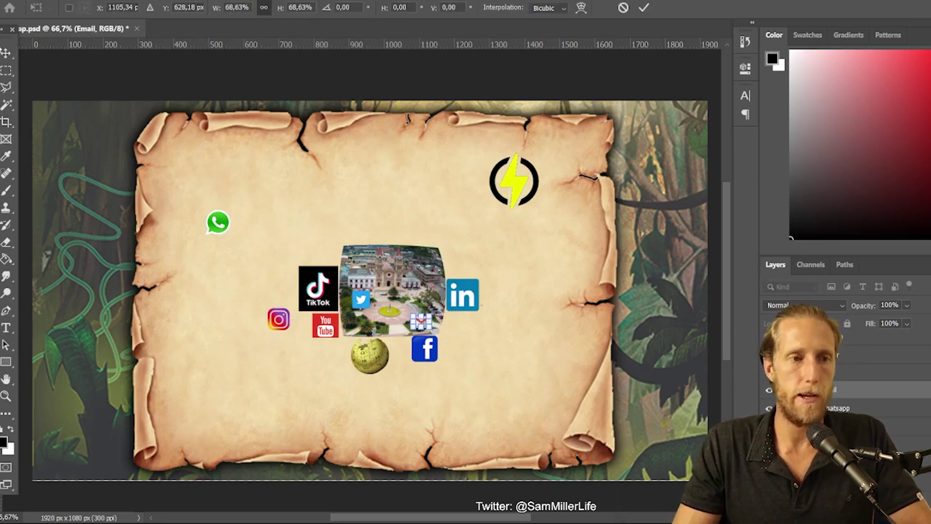
key(Return)
drag(421, 326, 412, 287)
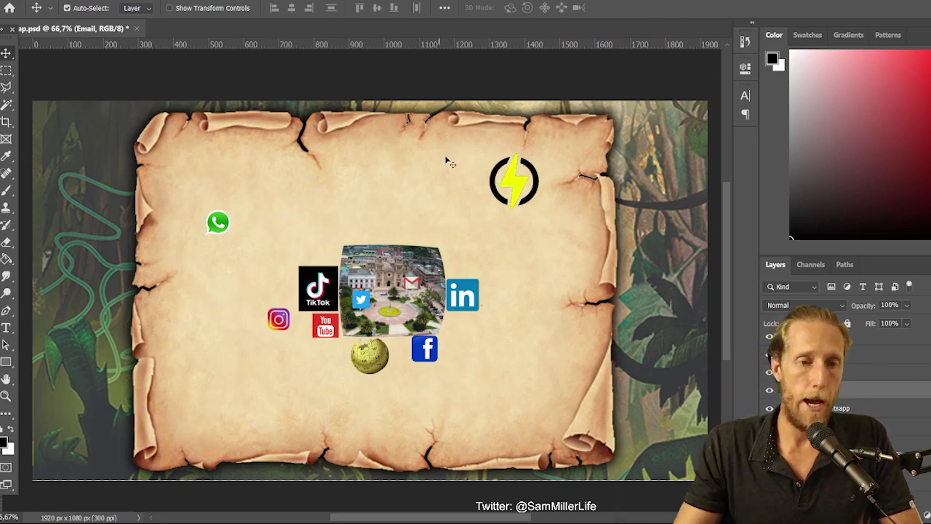
Scale the WhatsApp logo to about 67% and place it on the plaza picture just above the Twitter logo.
click(830, 408)
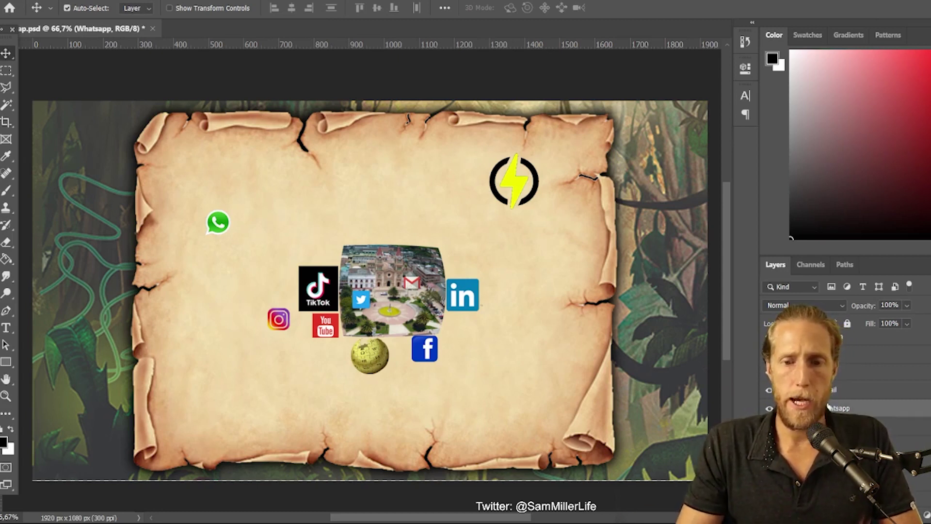
drag(214, 228, 374, 271)
key(ctrl+t)
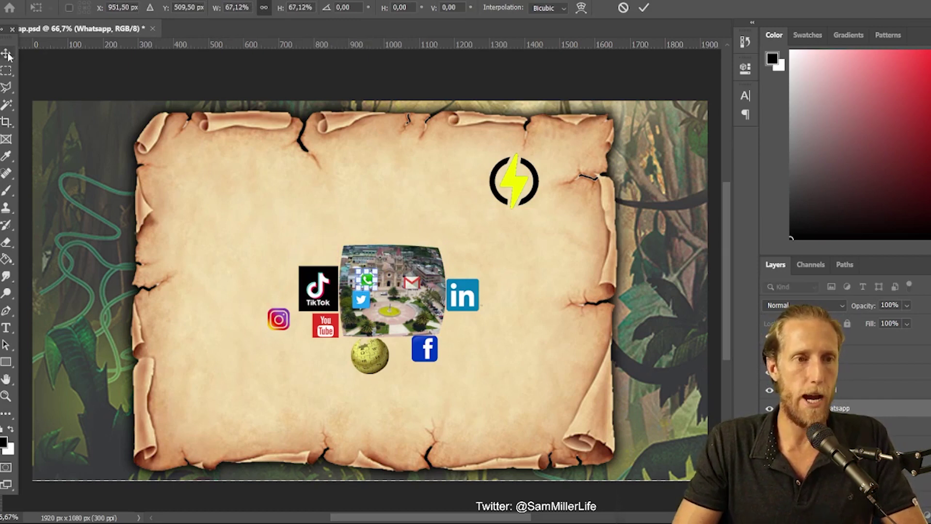
key(Return)
mouse_move(371, 286)
mouse_down()
mouse_move(380, 282)
mouse_move(383, 292)
mouse_move(369, 287)
mouse_up()
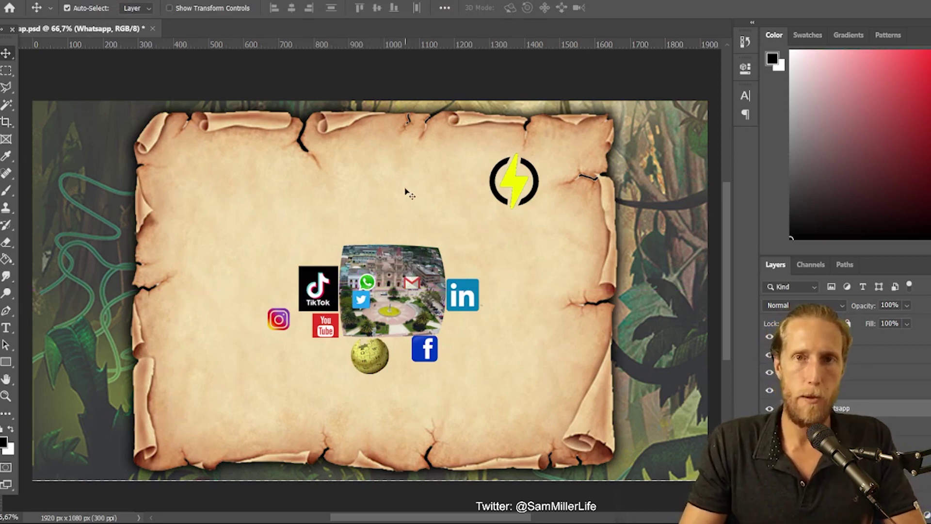
drag(369, 287, 370, 285)
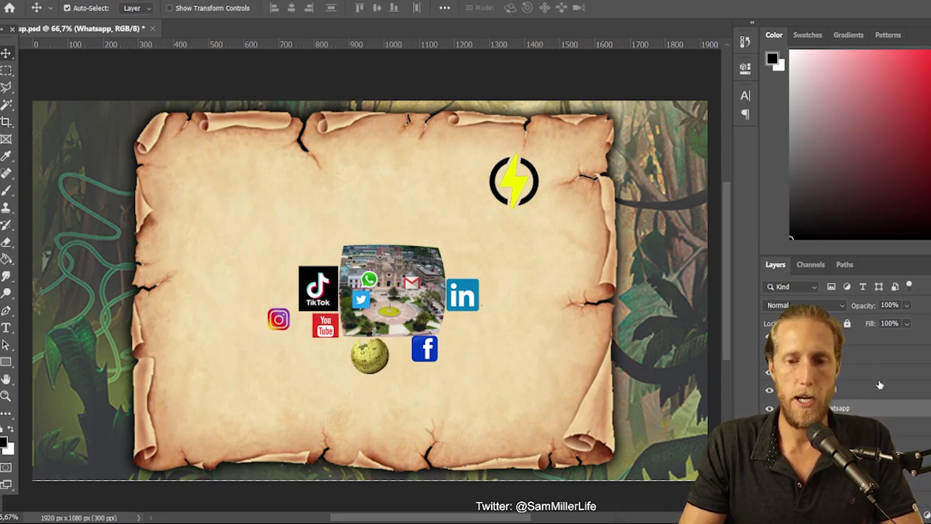
Nudge the Gmail logo slightly upward and move the energy icon to directly above the plaza picture.
click(835, 386)
drag(413, 284, 414, 282)
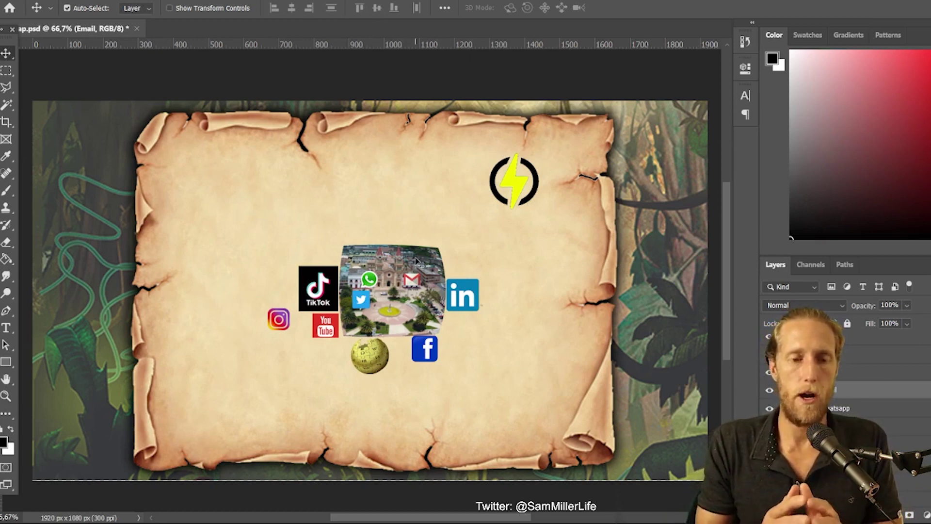
drag(520, 184, 400, 212)
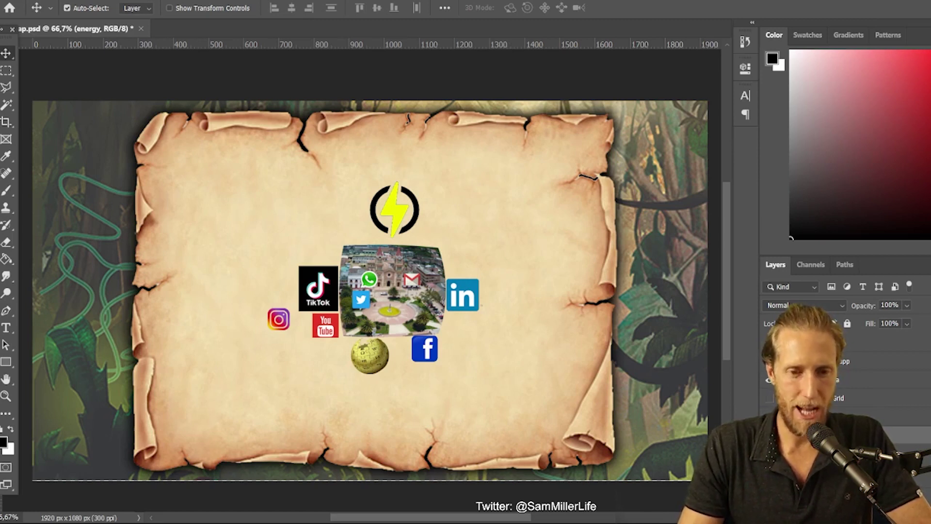
Show the bank icon, shrink it and place it above and right of LinkedIn, and nudge the energy icon slightly down.
click(868, 418)
click(769, 417)
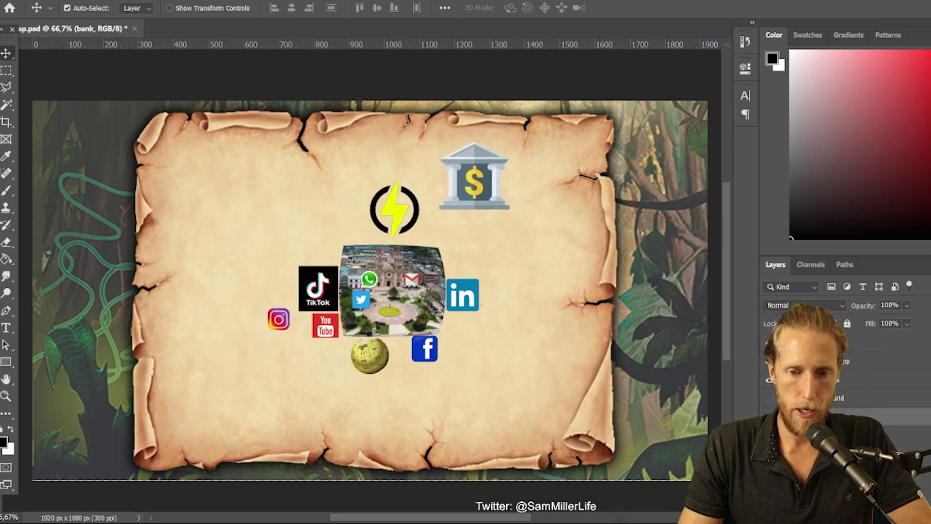
key(ctrl+t)
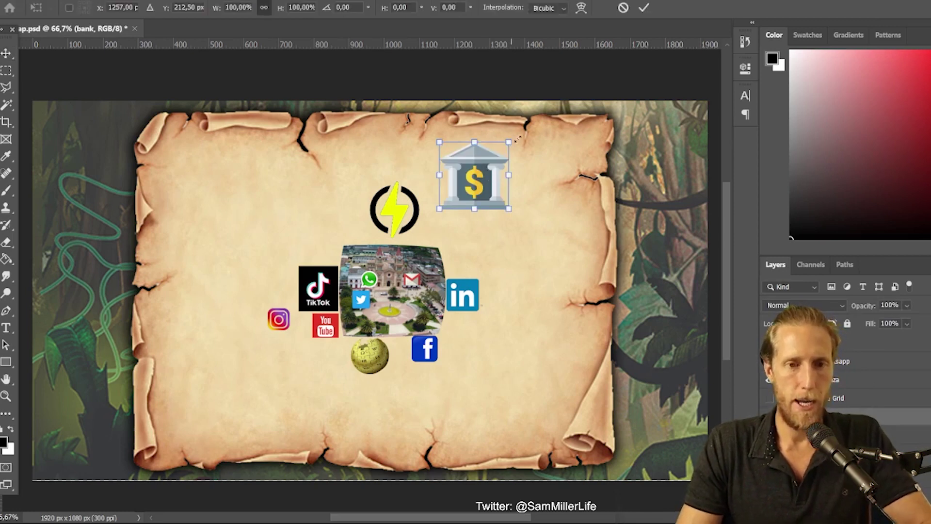
drag(509, 143, 513, 244)
key(Return)
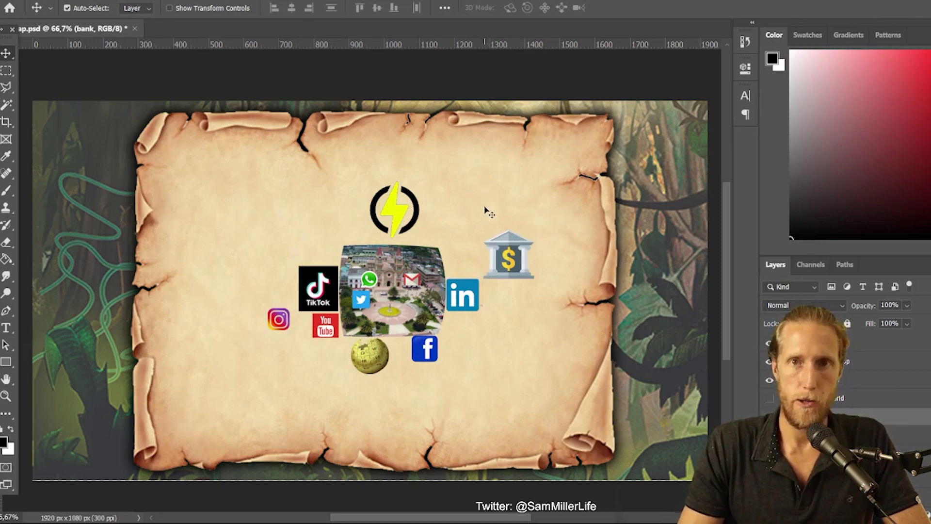
mouse_move(516, 248)
mouse_down()
mouse_move(505, 246)
mouse_move(517, 247)
mouse_up()
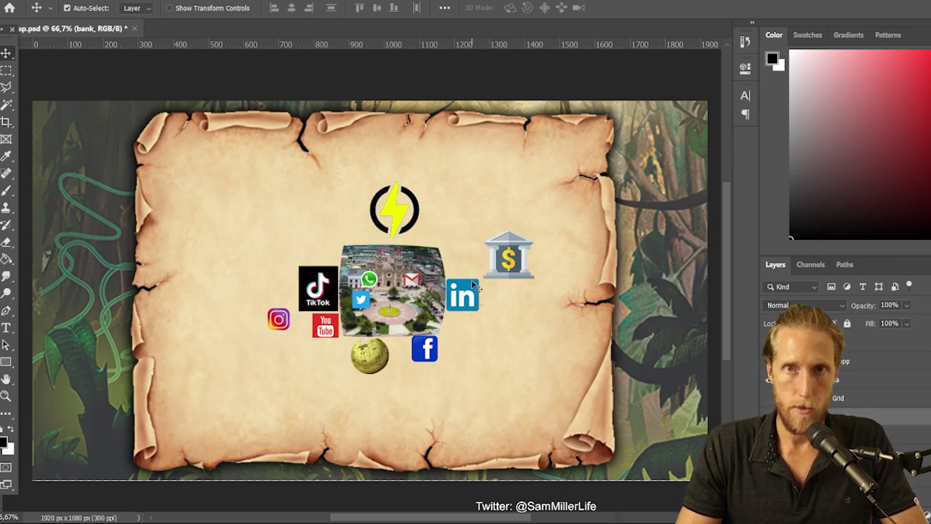
drag(398, 219, 397, 222)
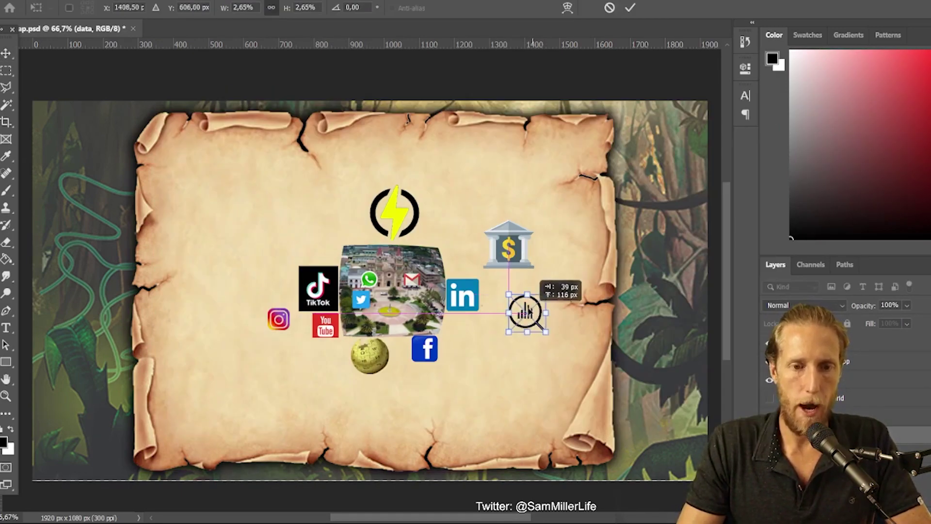
Place the data magnifying-glass icon at 2.65% scale directly below the bank icon, to the right of LinkedIn.
drag(542, 300, 536, 287)
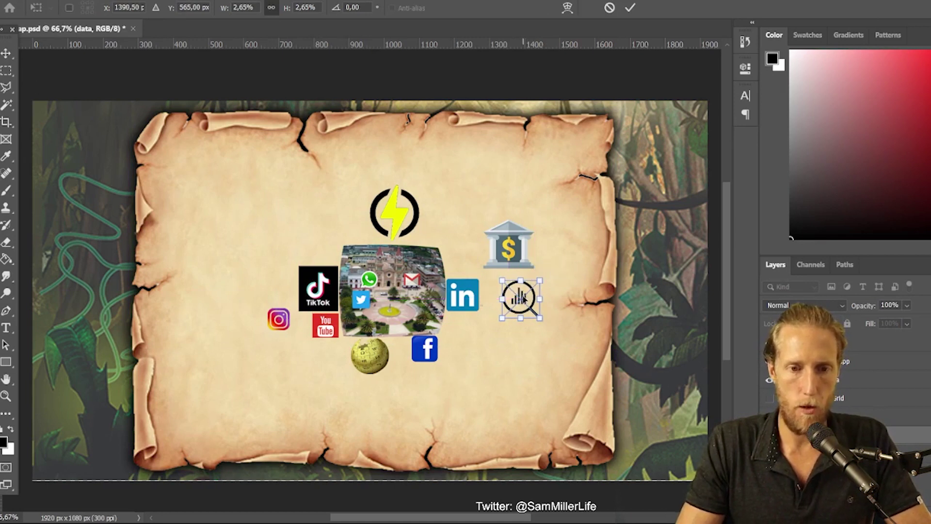
key(Return)
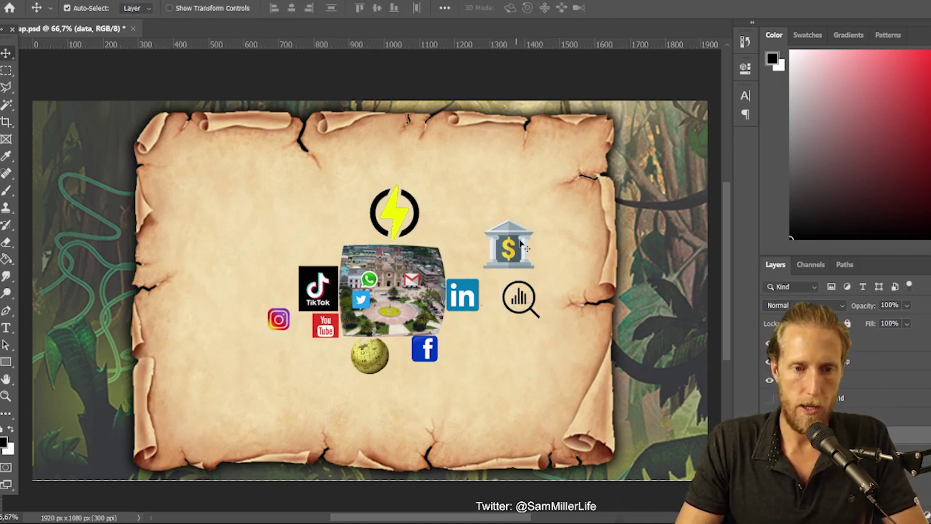
drag(527, 302, 528, 294)
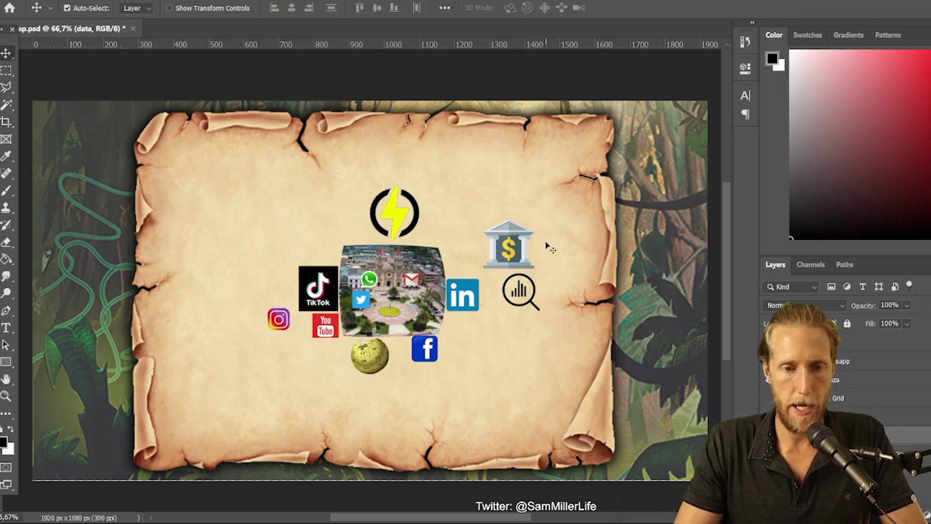
mouse_move(524, 298)
mouse_down()
mouse_move(475, 243)
mouse_move(427, 230)
mouse_move(536, 291)
mouse_move(515, 293)
mouse_move(527, 296)
mouse_up()
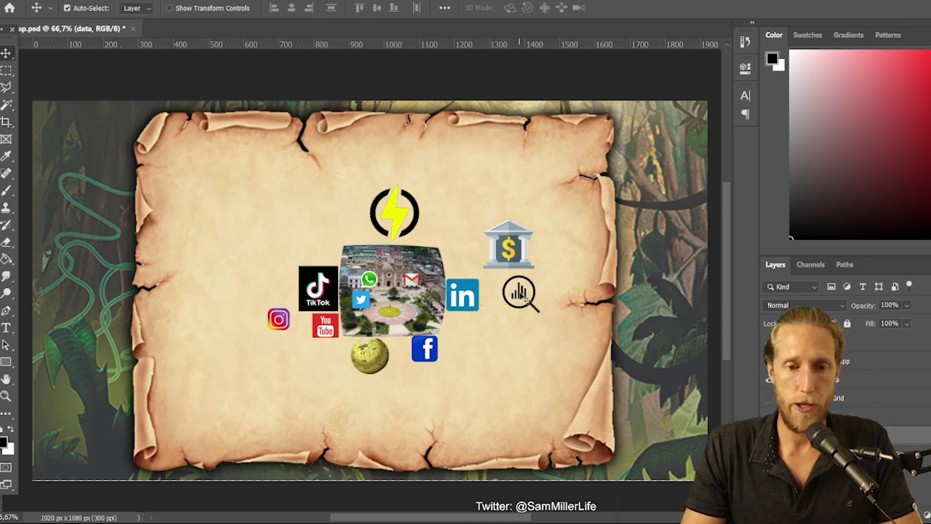
mouse_move(526, 300)
mouse_down()
mouse_move(516, 306)
mouse_move(361, 226)
mouse_move(503, 276)
mouse_move(553, 315)
mouse_move(532, 303)
mouse_up()
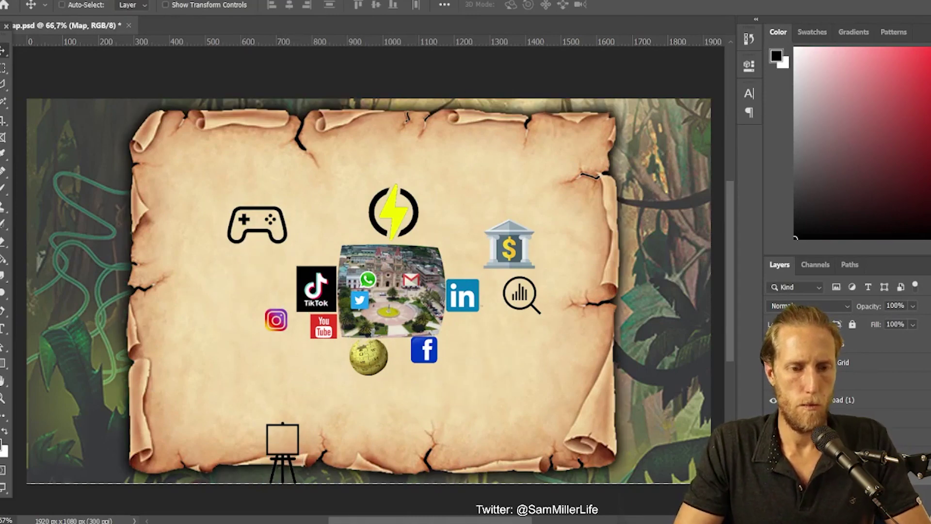
Move the game controller icon above the bank icon and the art easel icon to the right of the Facebook logo.
drag(283, 449, 255, 383)
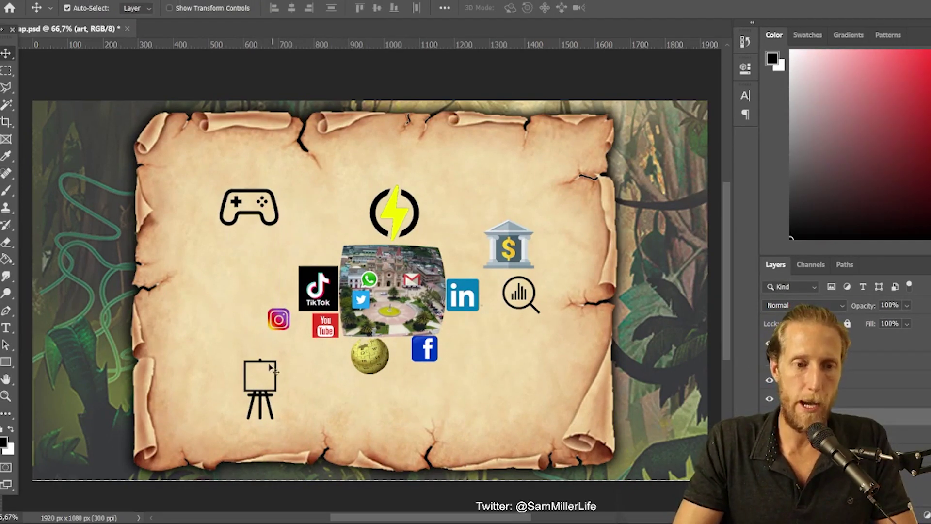
drag(257, 396, 251, 393)
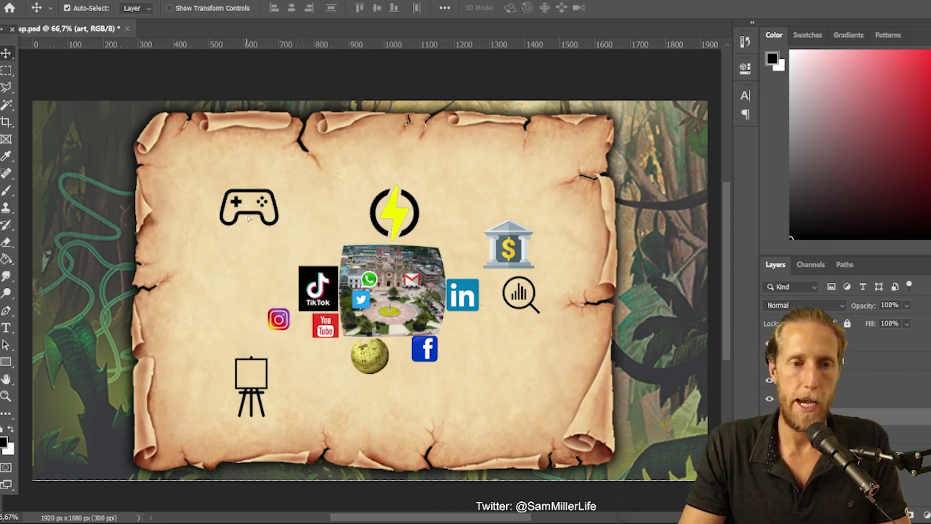
drag(242, 220, 469, 203)
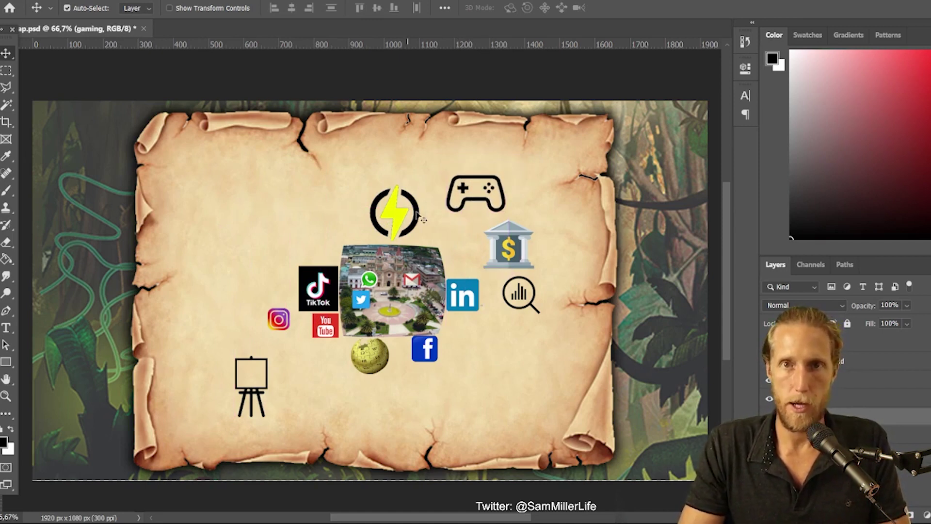
drag(253, 395, 480, 377)
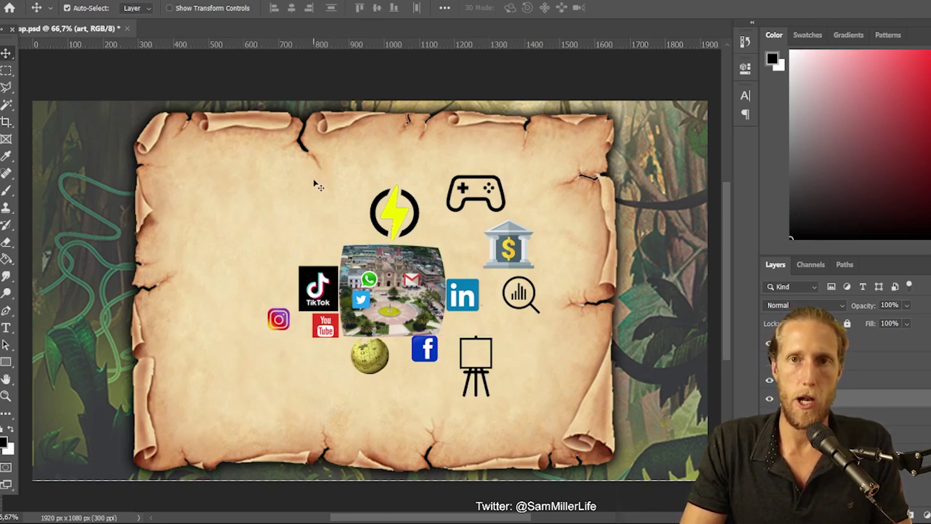